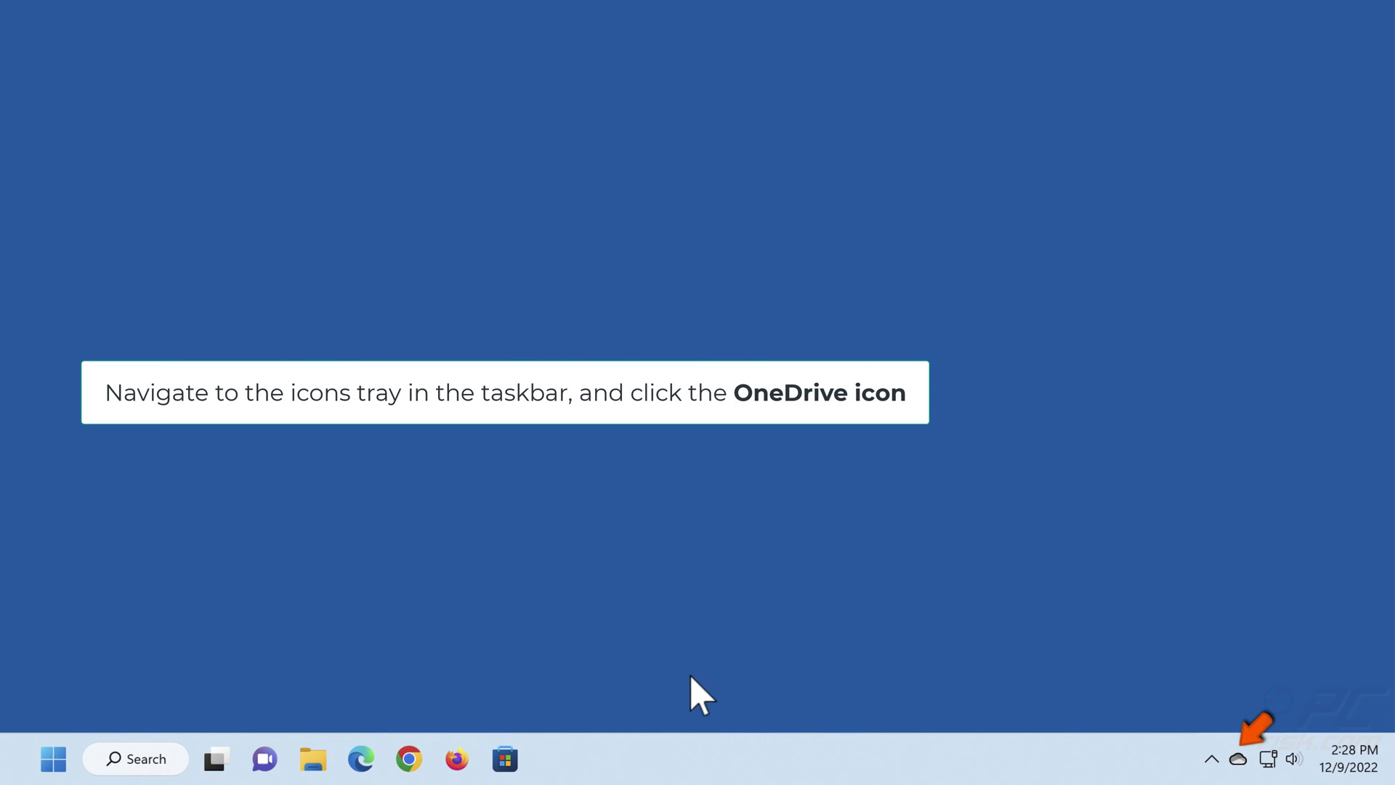
- Pause OneDrive file syncing for 2 hours from the tray panel's settings menu
left_click(1238, 759)
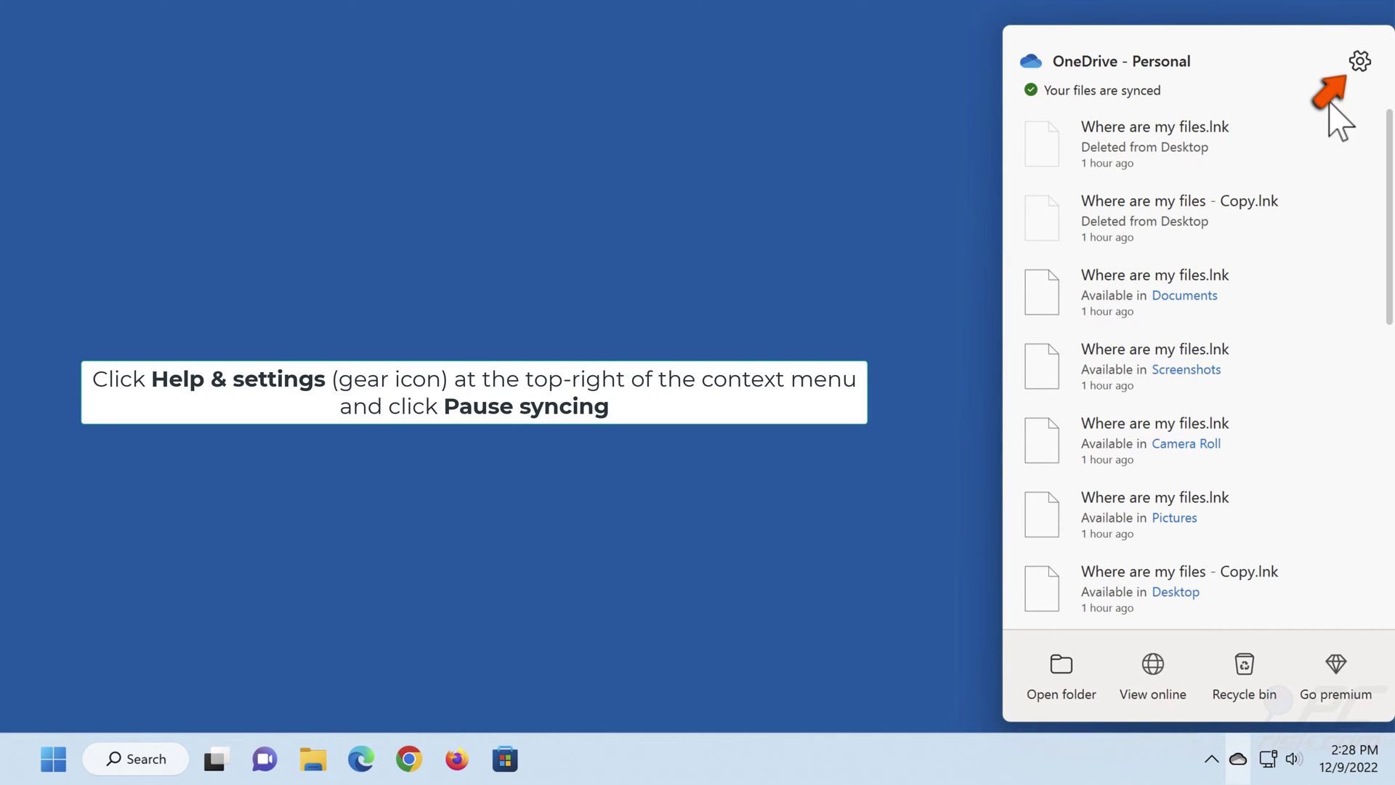
left_click(1359, 61)
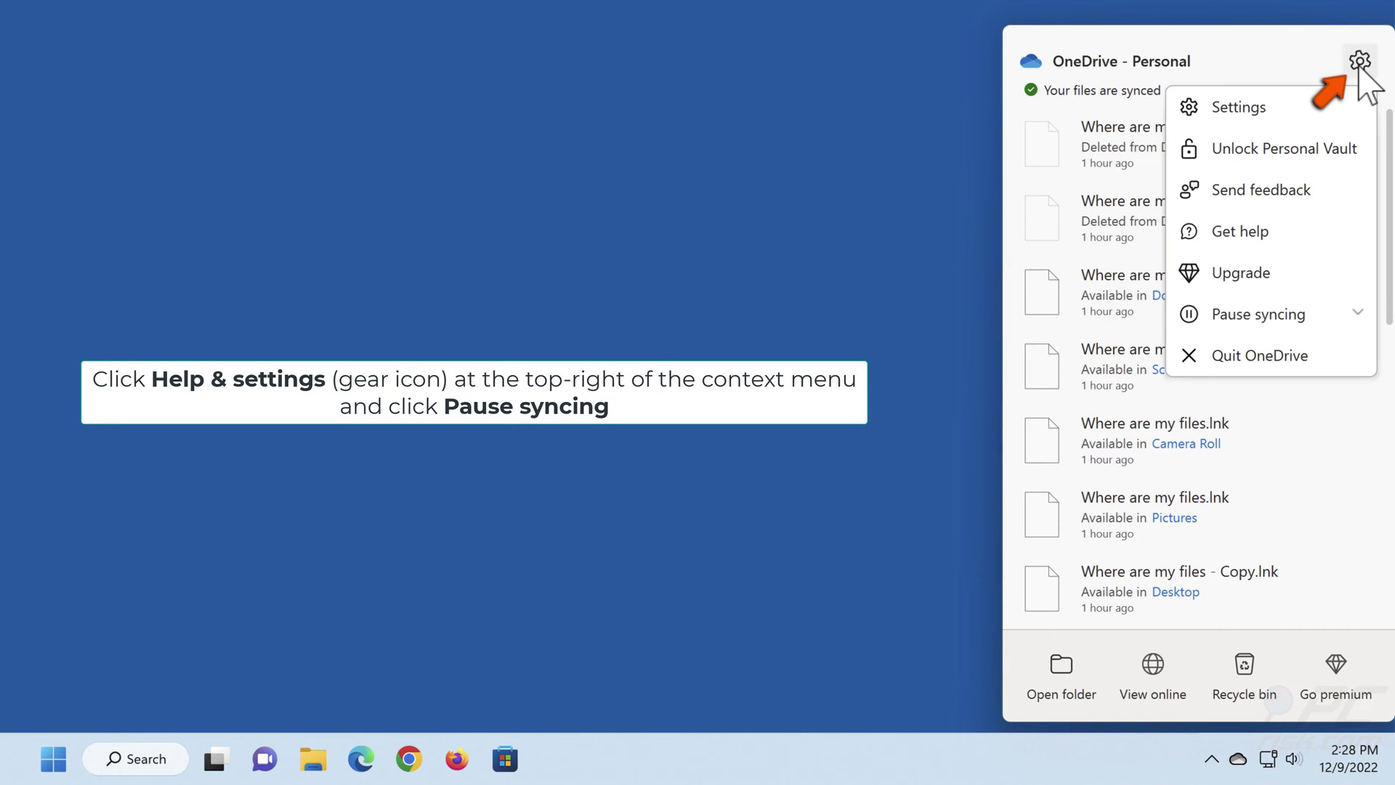
left_click(1253, 320)
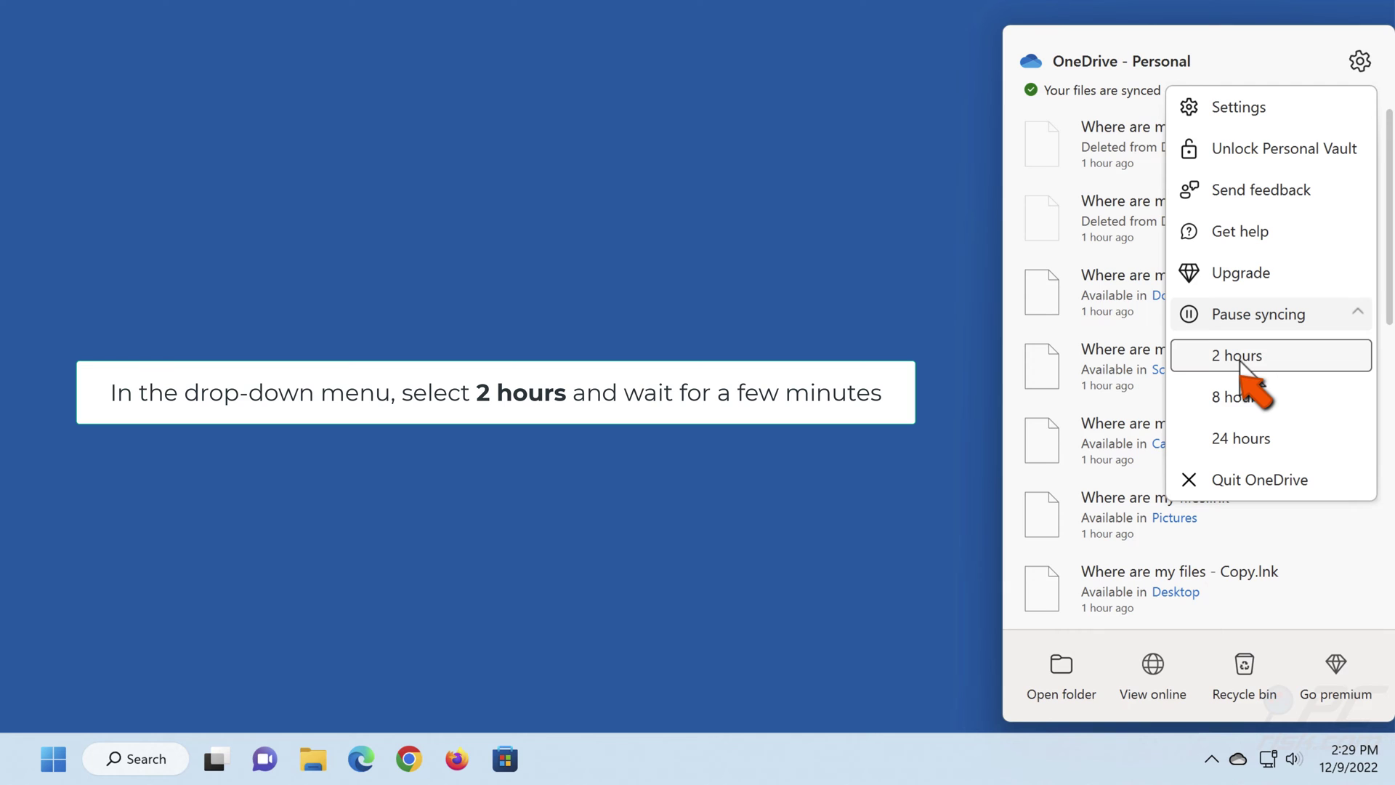
left_click(1241, 356)
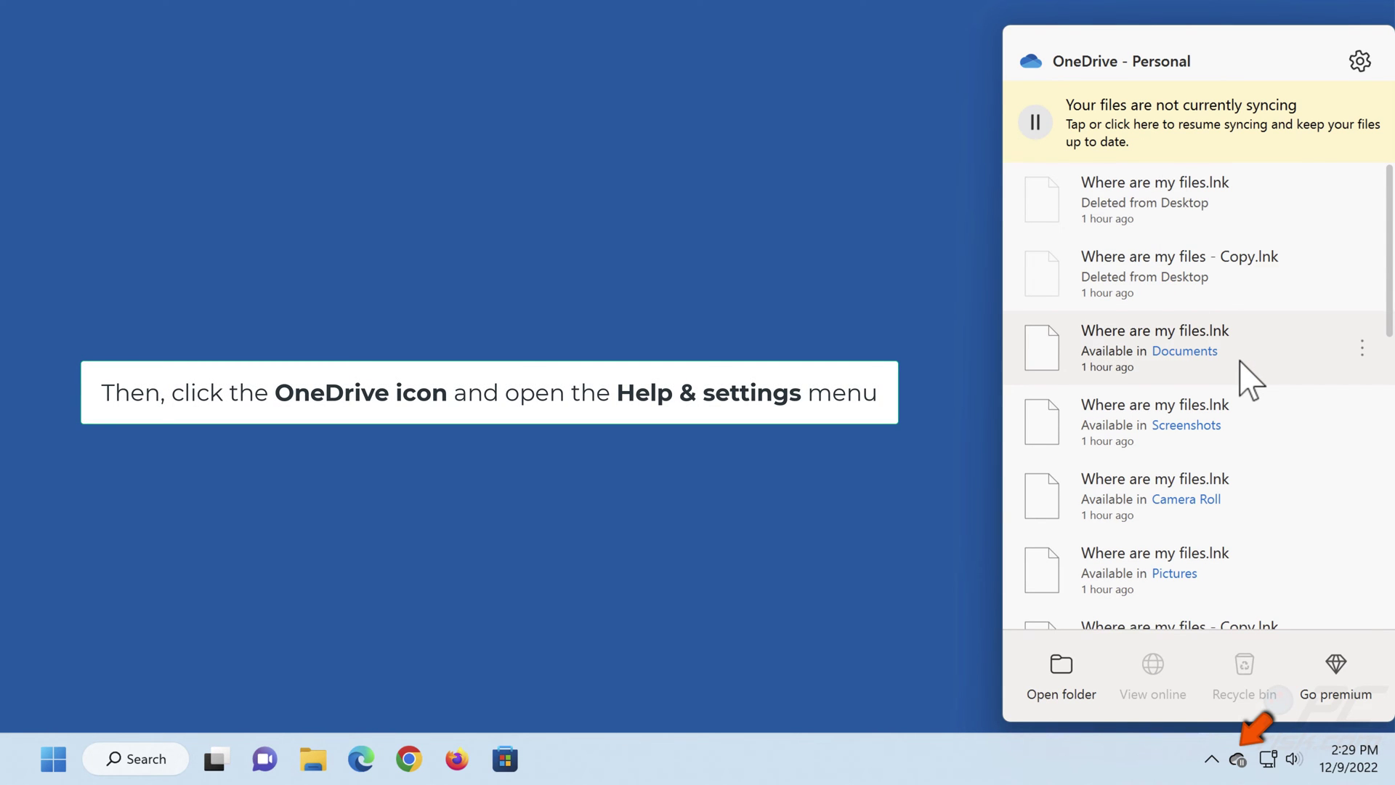
- Resume OneDrive syncing and close the status panel
left_click(1360, 63)
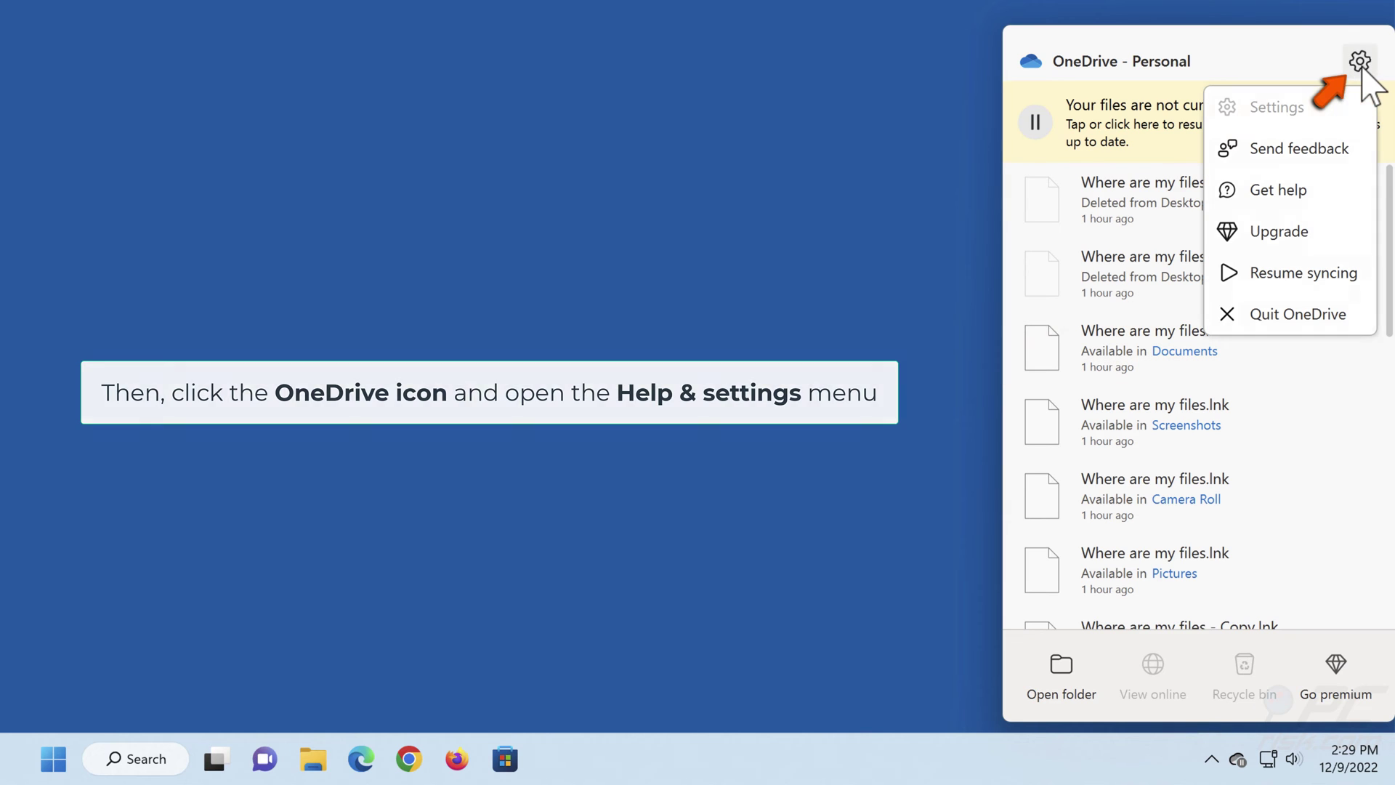
left_click(1299, 275)
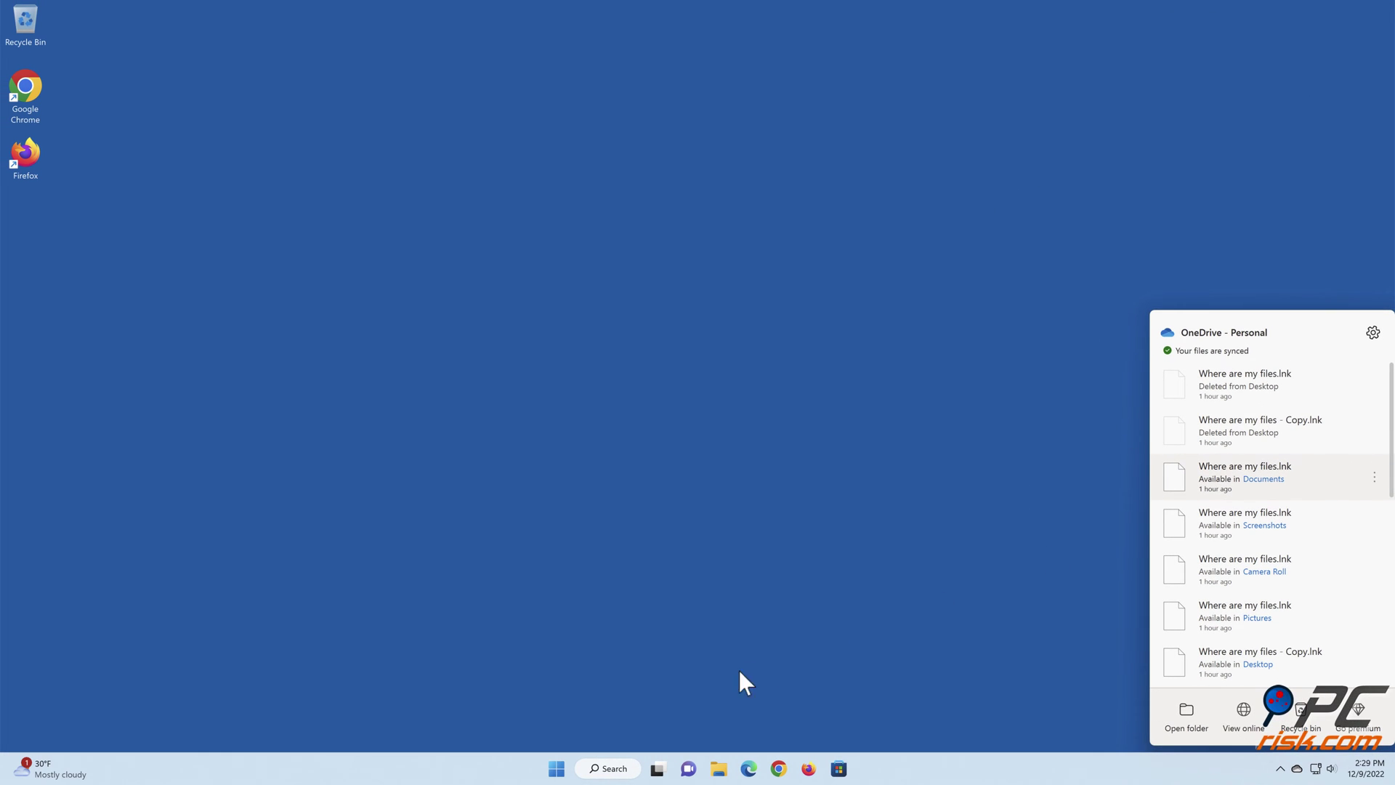
left_click(679, 705)
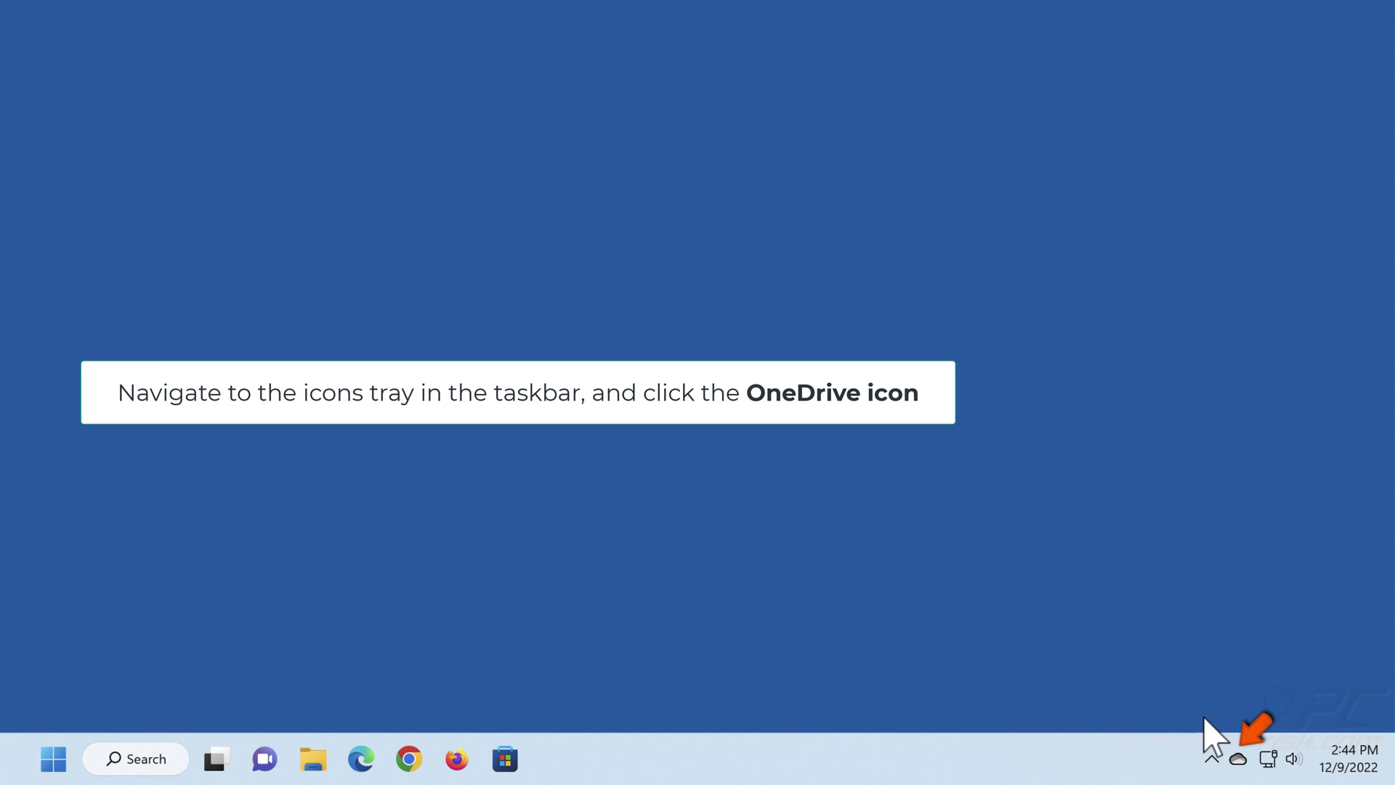
- Unlink this PC from the OneDrive account in OneDrive Settings
left_click(1238, 758)
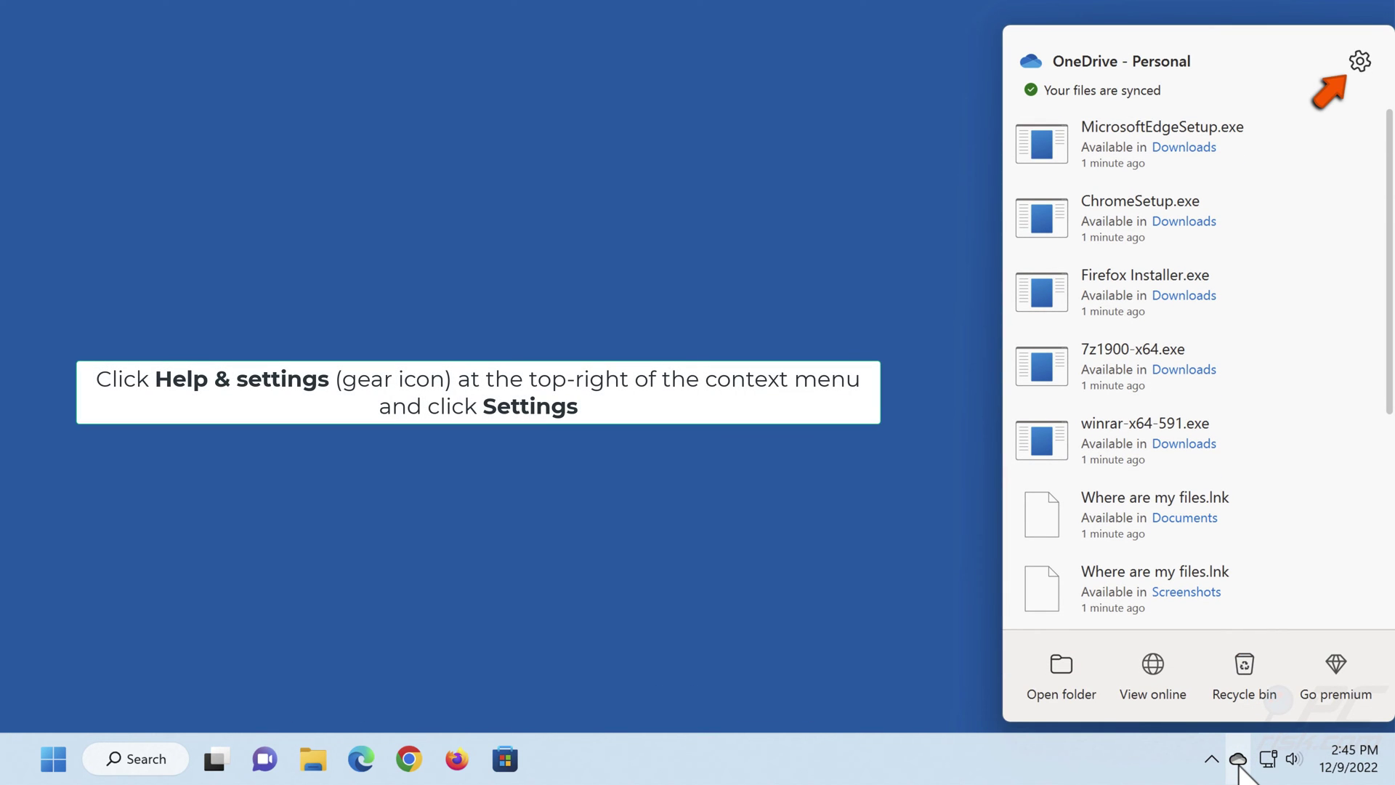
left_click(1360, 62)
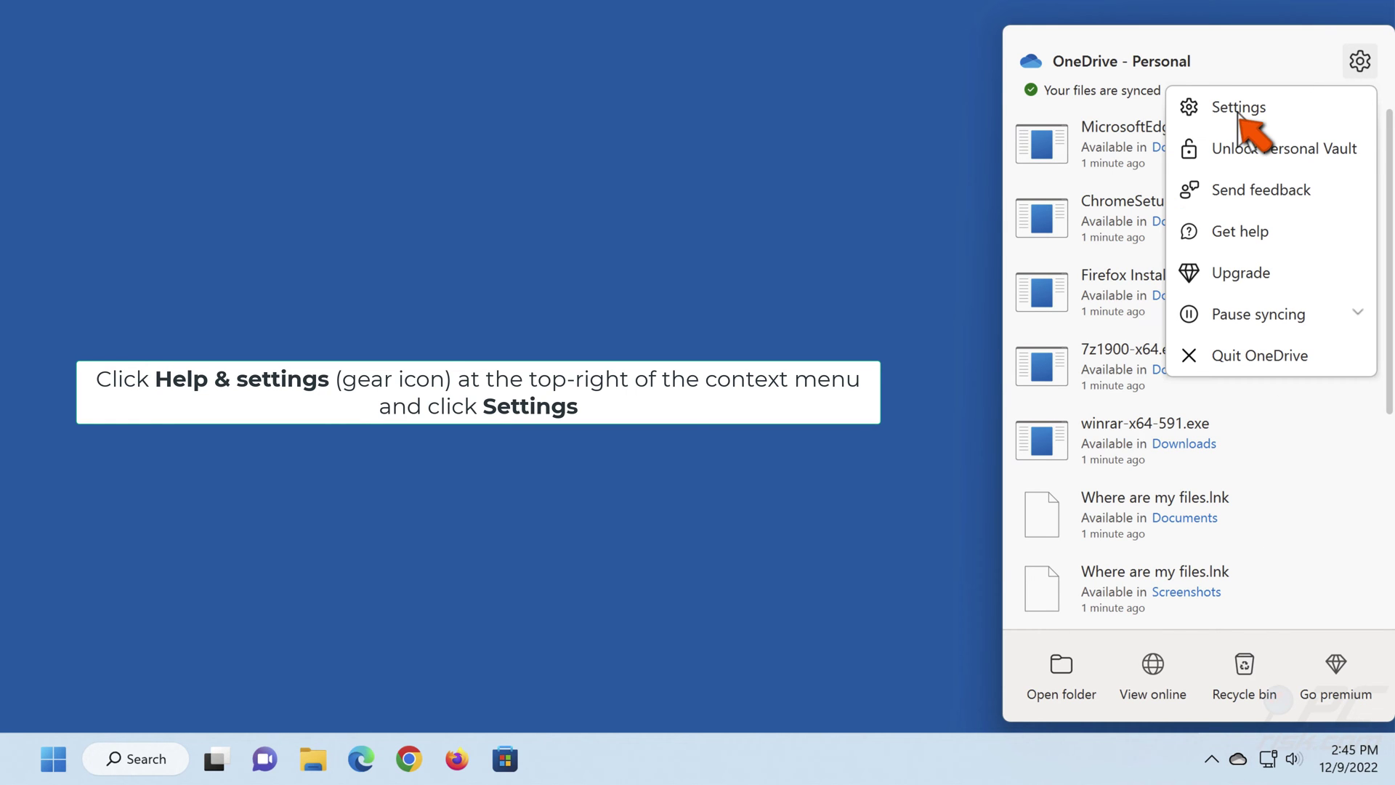
left_click(1239, 115)
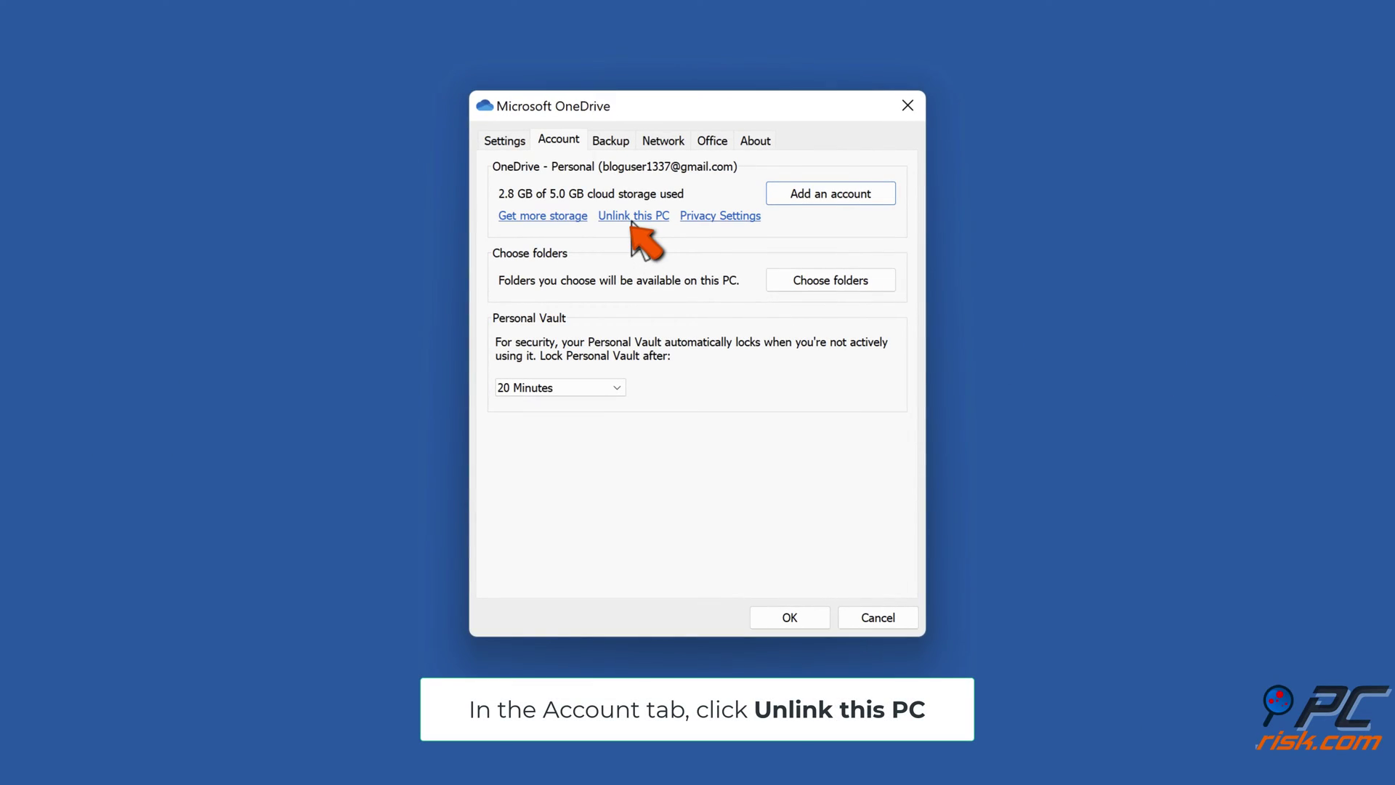
left_click(632, 218)
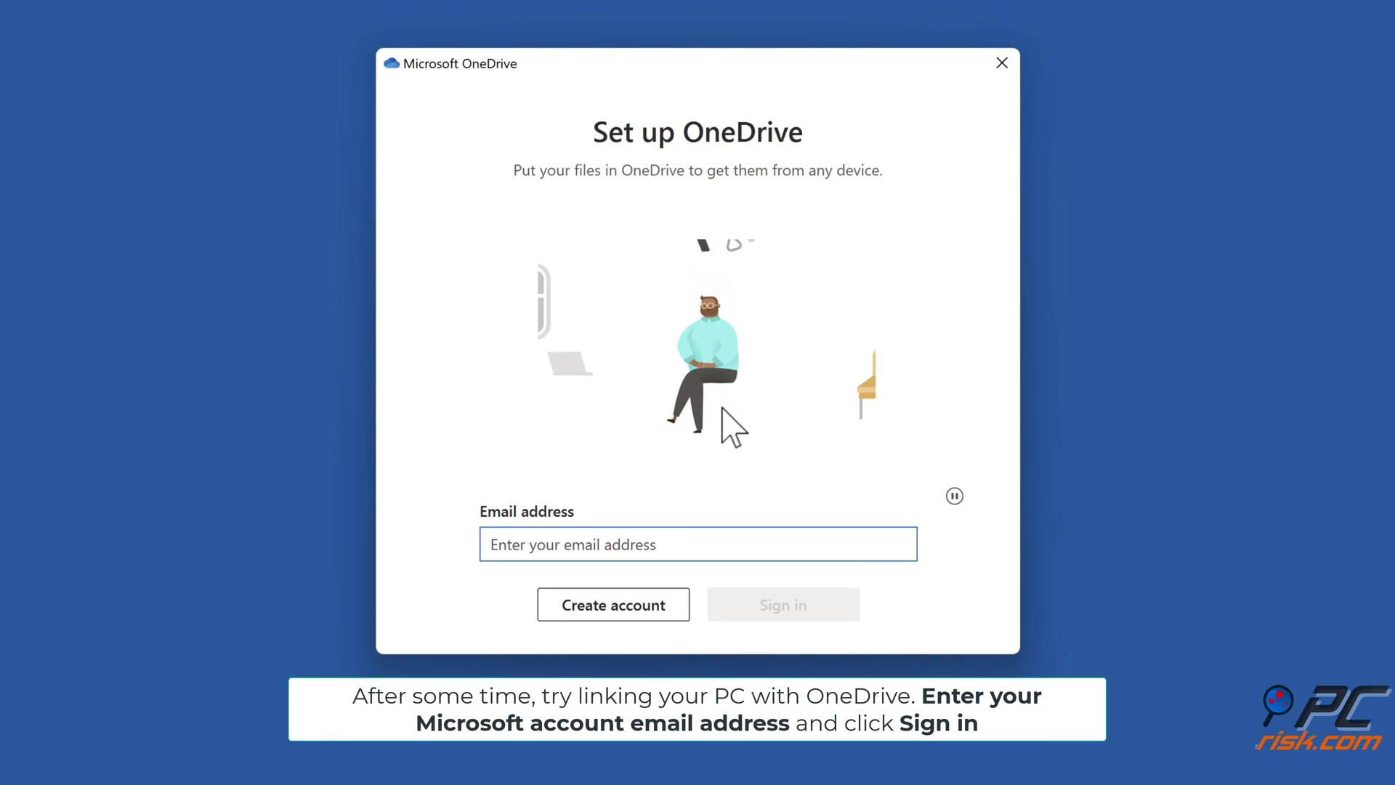
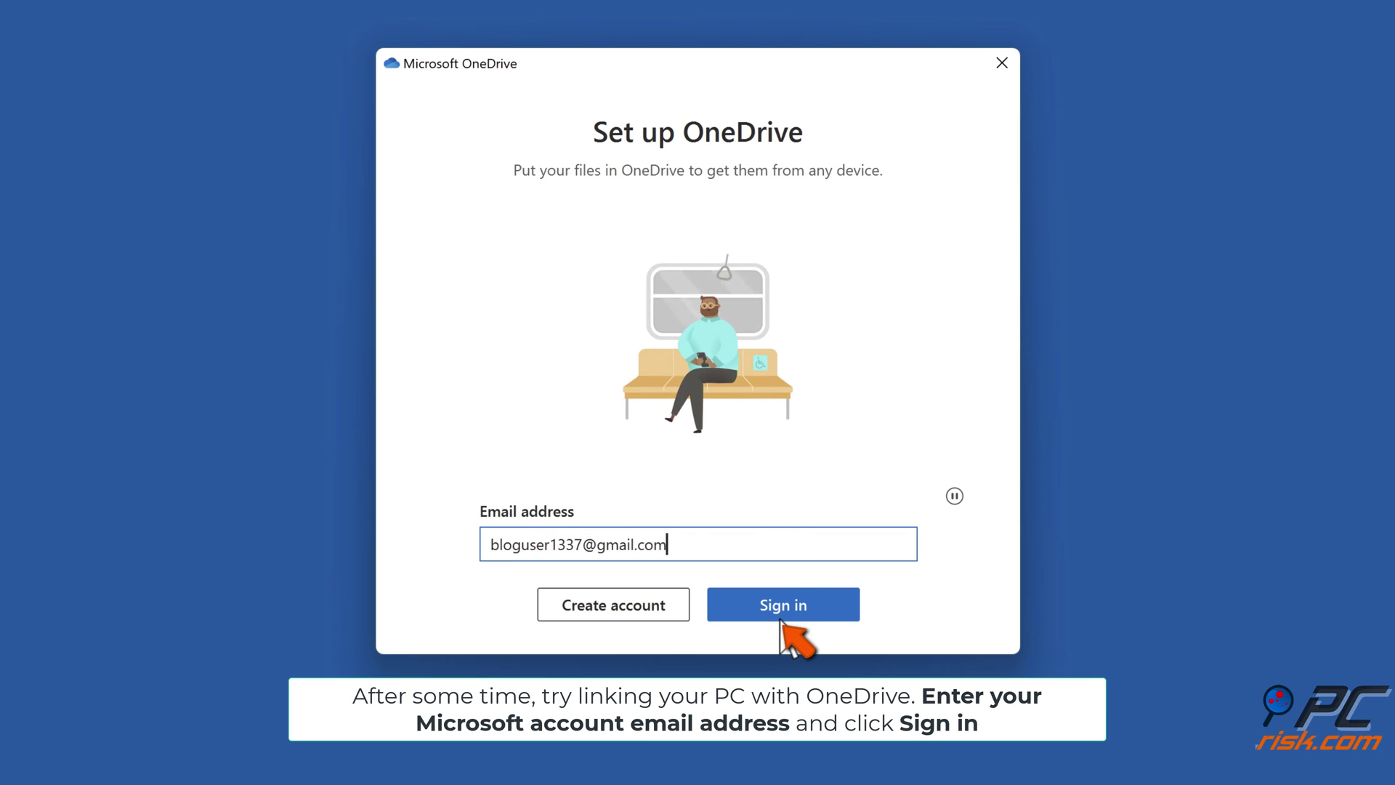
- Sign in with the account's e-mail address and keep the existing OneDrive folder
left_click(780, 619)
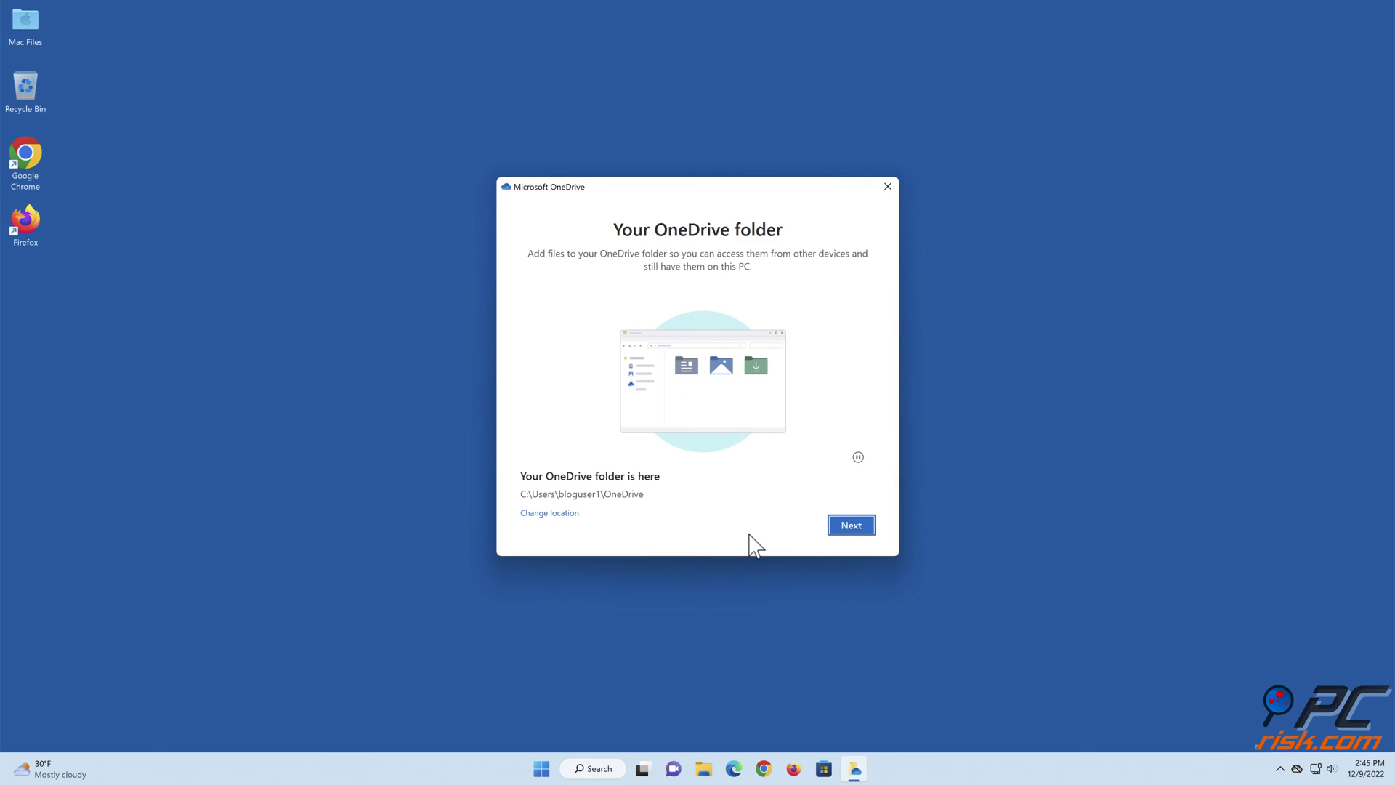
left_click(850, 532)
left_click(641, 438)
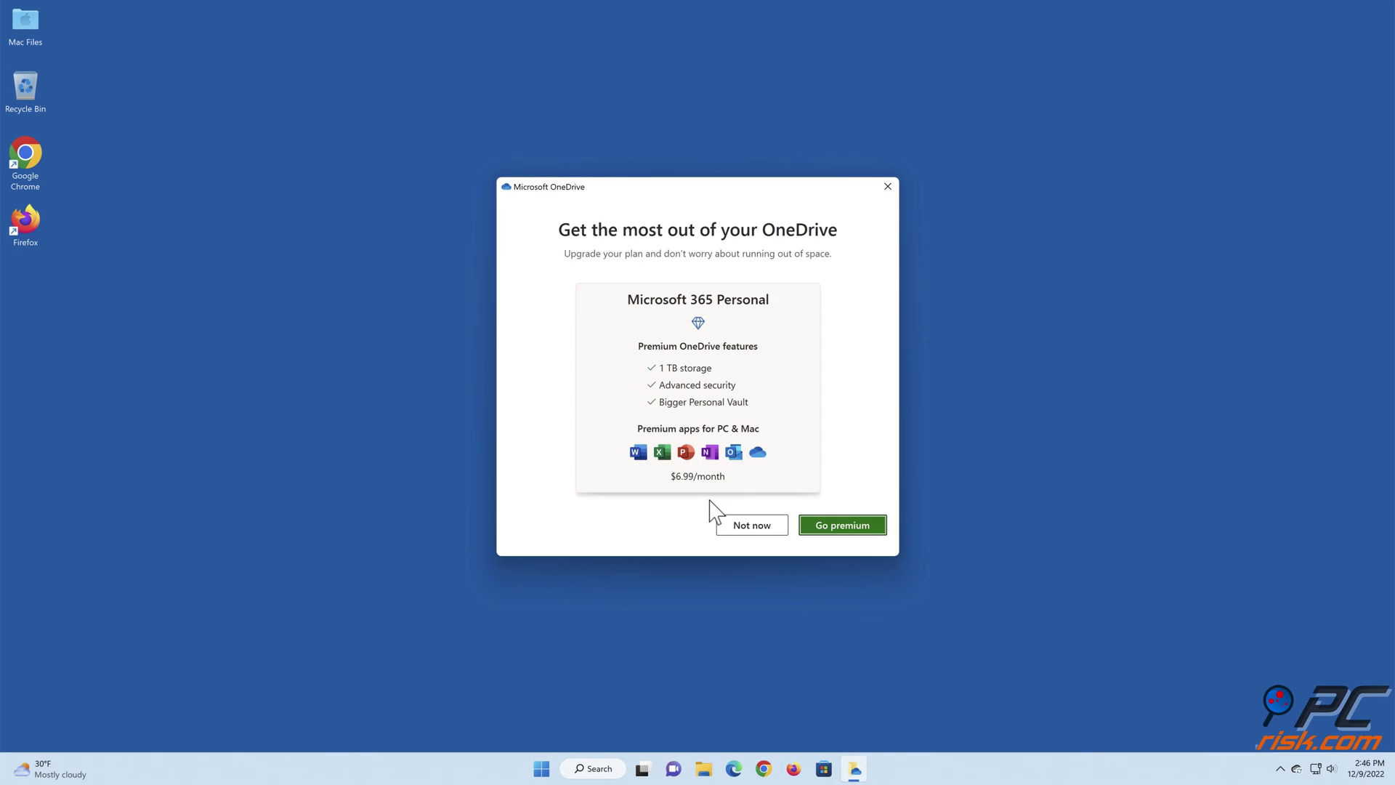
- Decline the premium offer, skip the introduction pages, and close the opened OneDrive folder
left_click(767, 525)
left_click(848, 529)
left_click(851, 531)
left_click(850, 530)
left_click(850, 530)
left_click(849, 534)
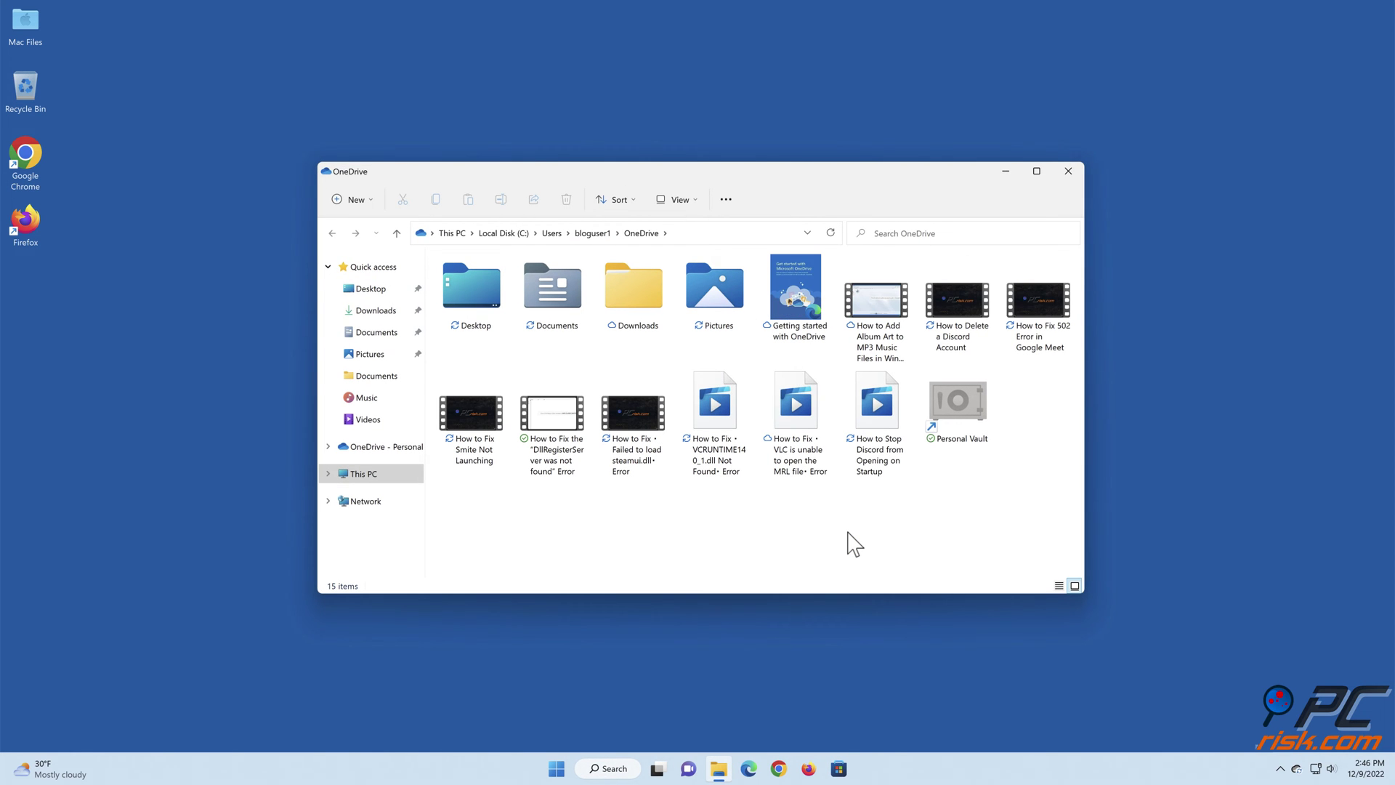
left_click(1065, 172)
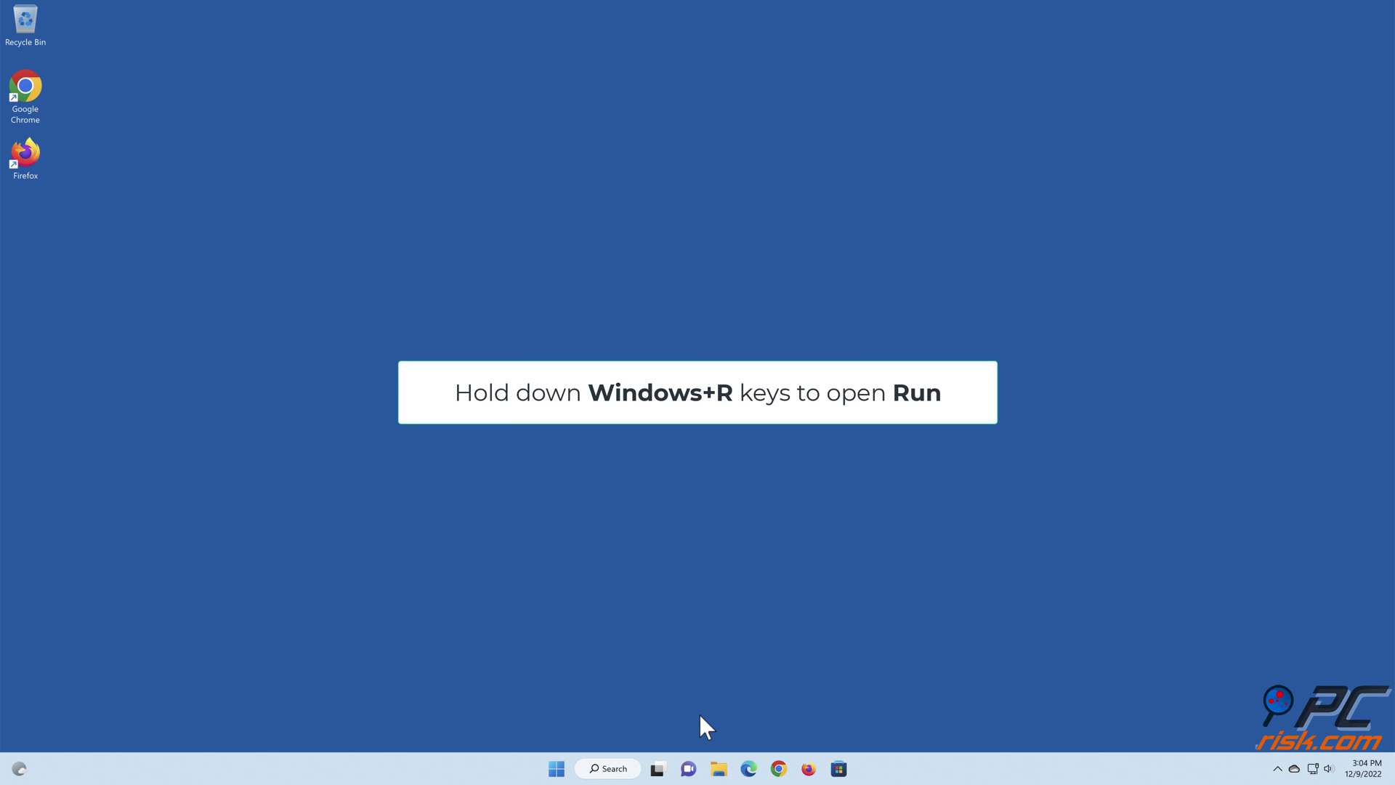
- Run '%localappdata%\microsoft\onedrive\onedrive.exe /reset' from the Run dialog to reset OneDrive
key("super+r")
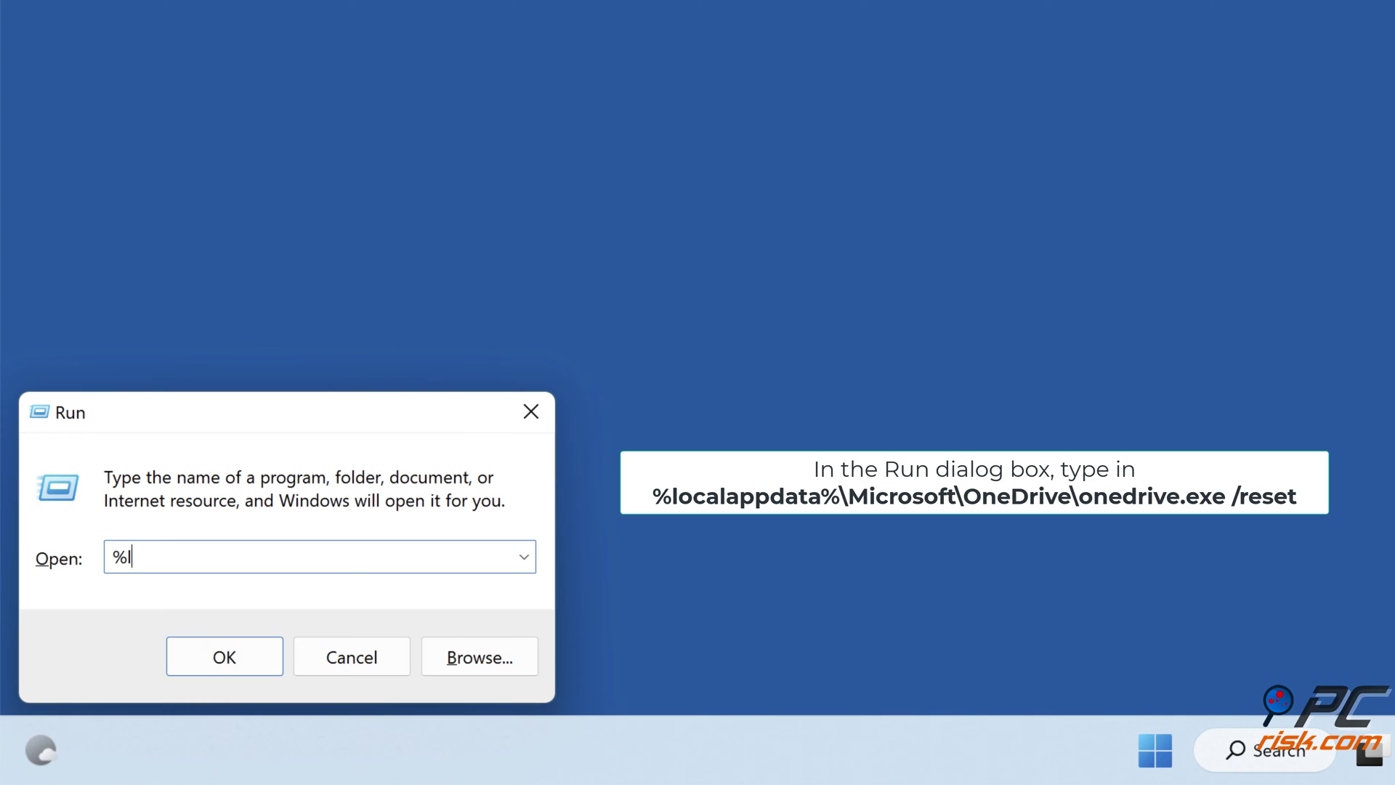
type("%localappdata%\\microsoft\\onedriv")
type("e\\onedrive.exe")
type(" /reset")
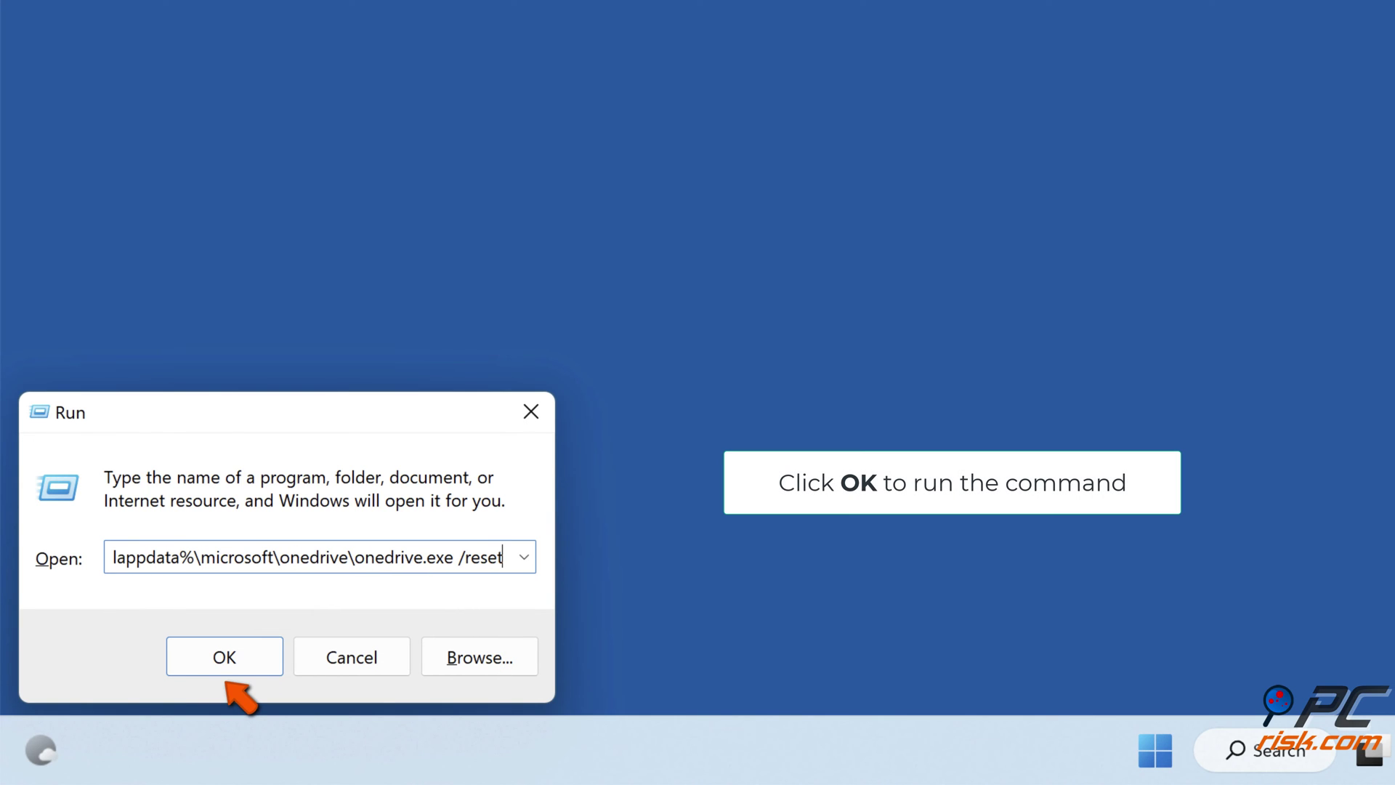
left_click(223, 665)
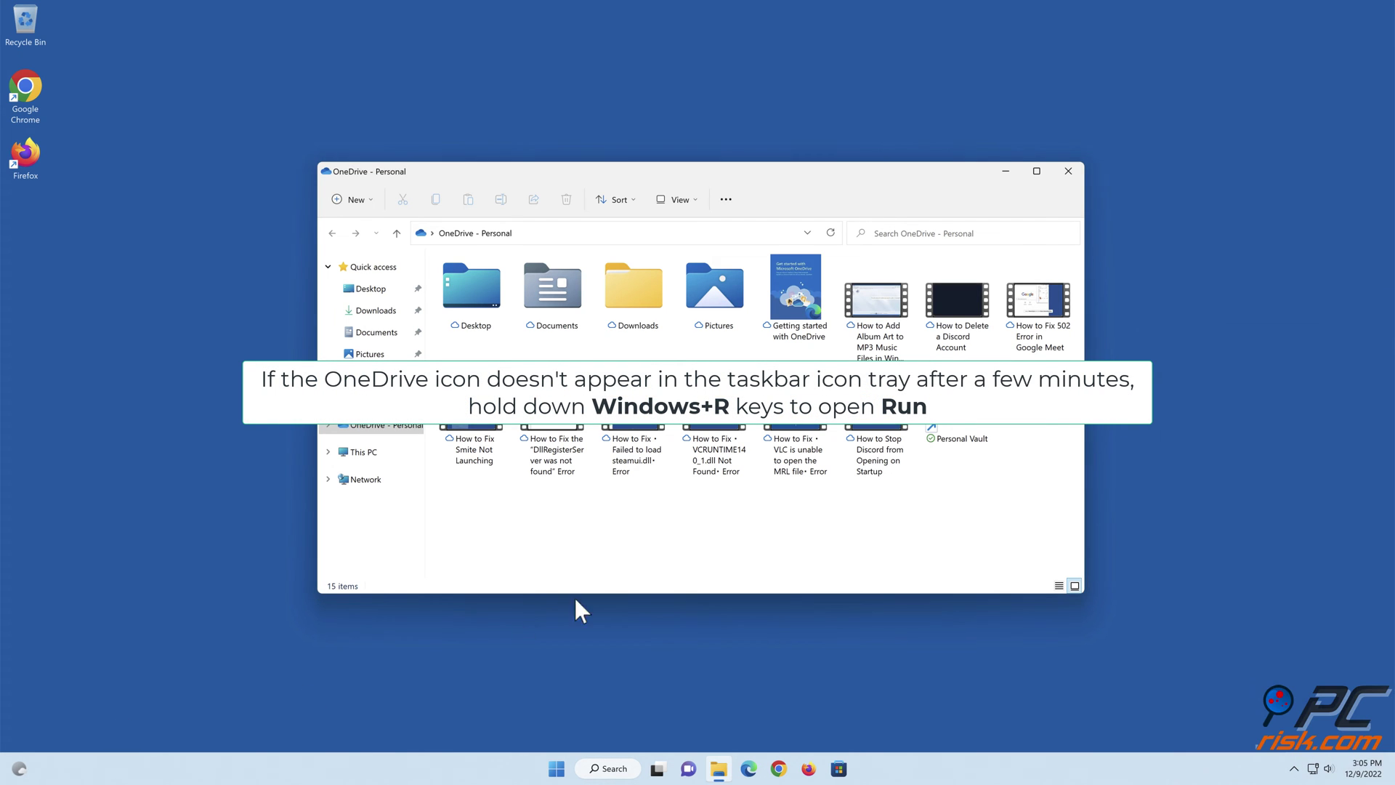
- Close the folder window and relaunch '%localappdata%\microsoft\onedrive\onedrive.exe' without /reset from Run
left_click(1070, 172)
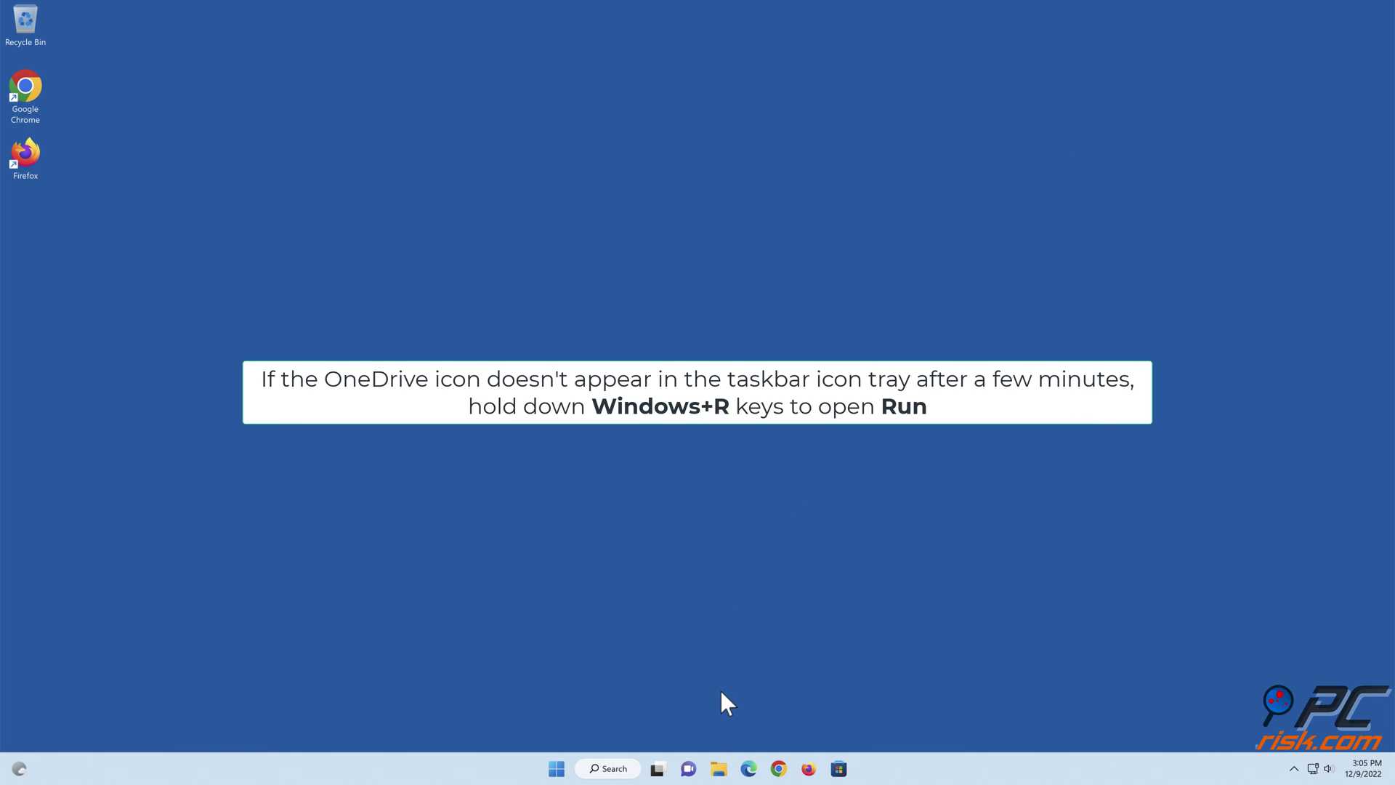
key("super+r")
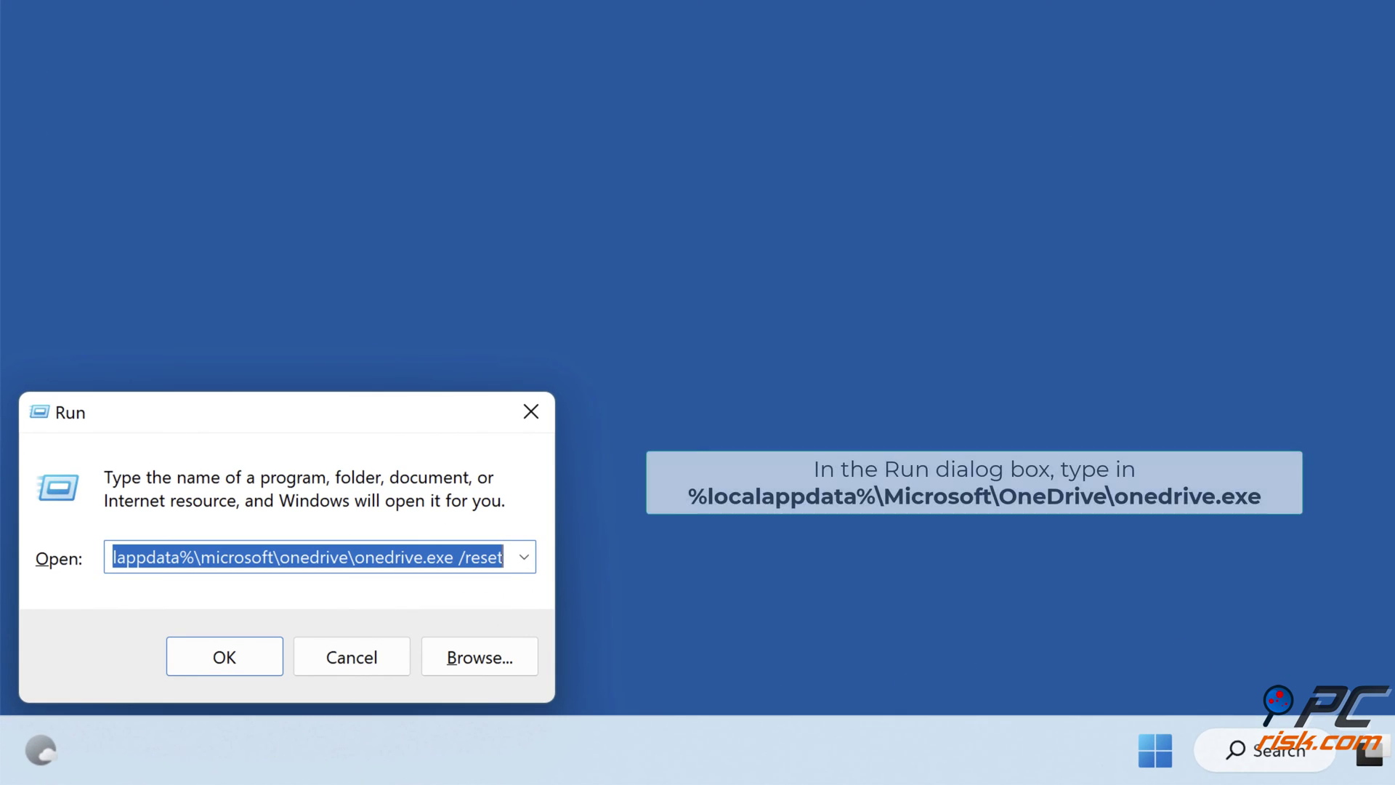
key("BackSpace")
type("%loca")
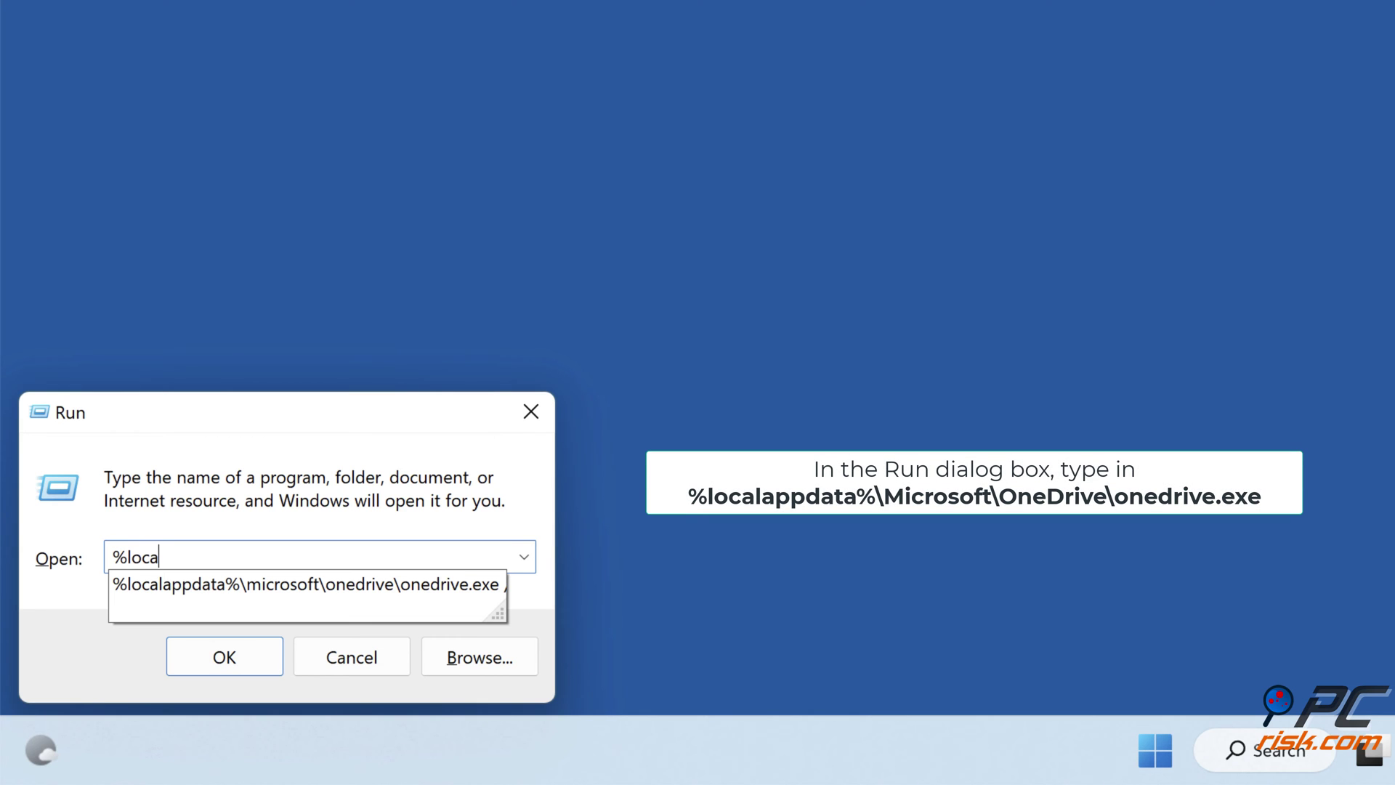
type("lappdata%\\microsof")
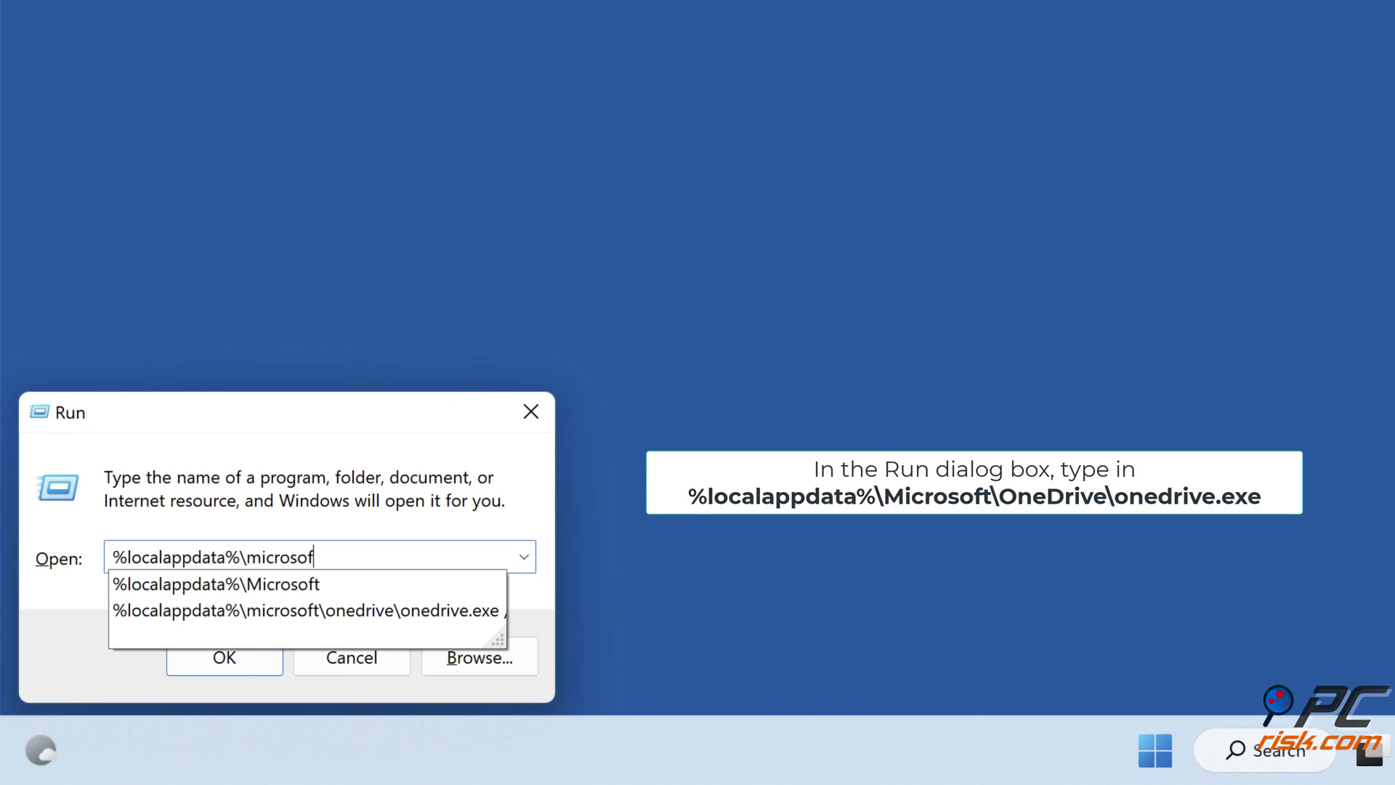
type("t\\onedrive")
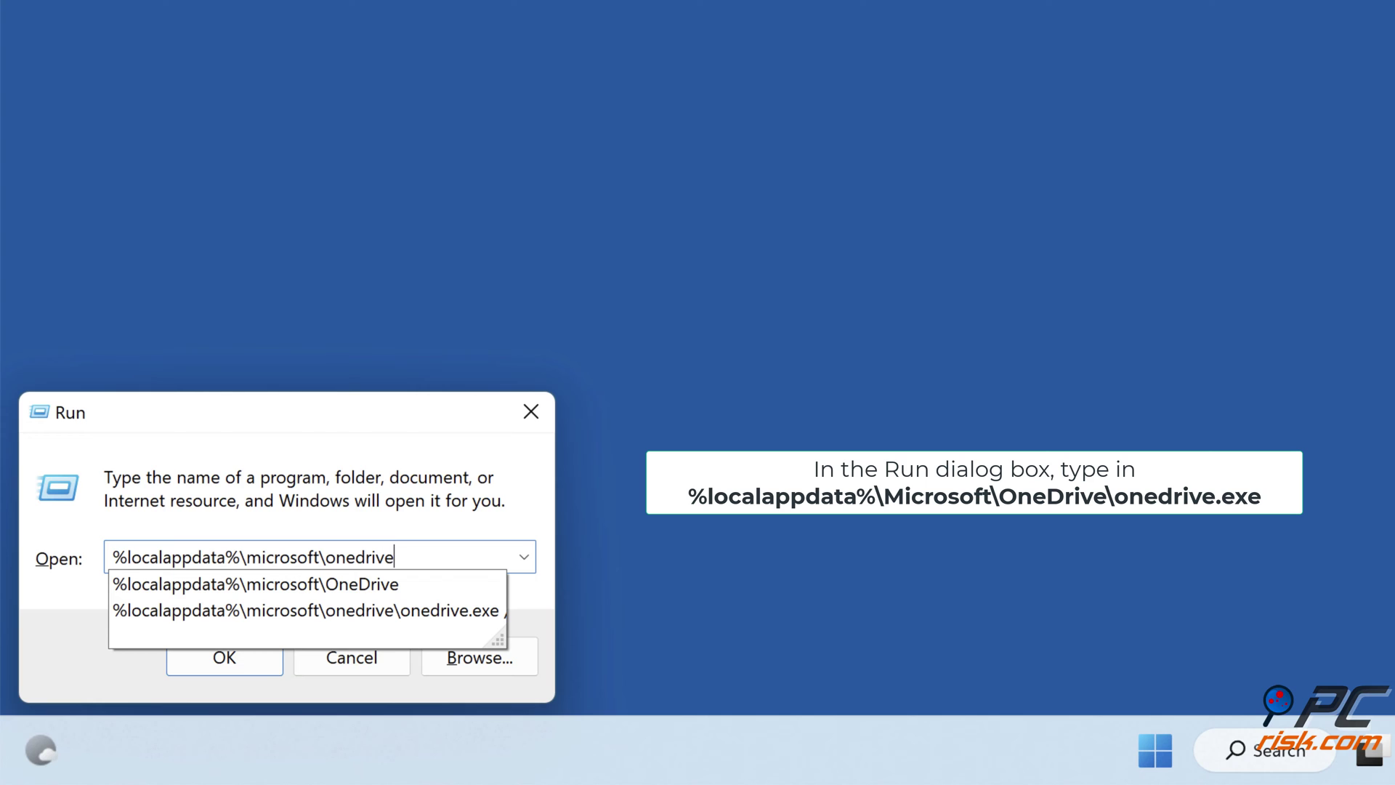
type("\\onedrive.exe")
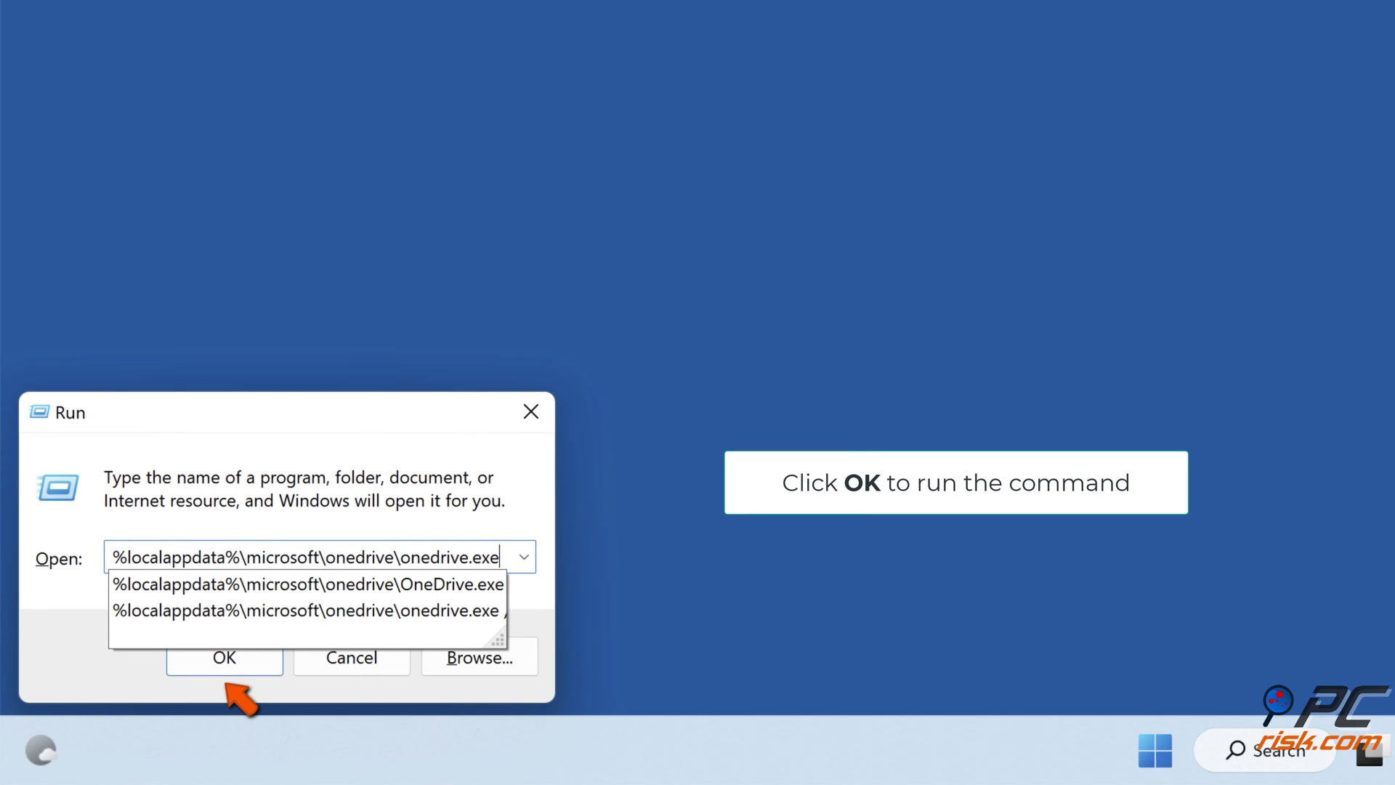
left_click(225, 659)
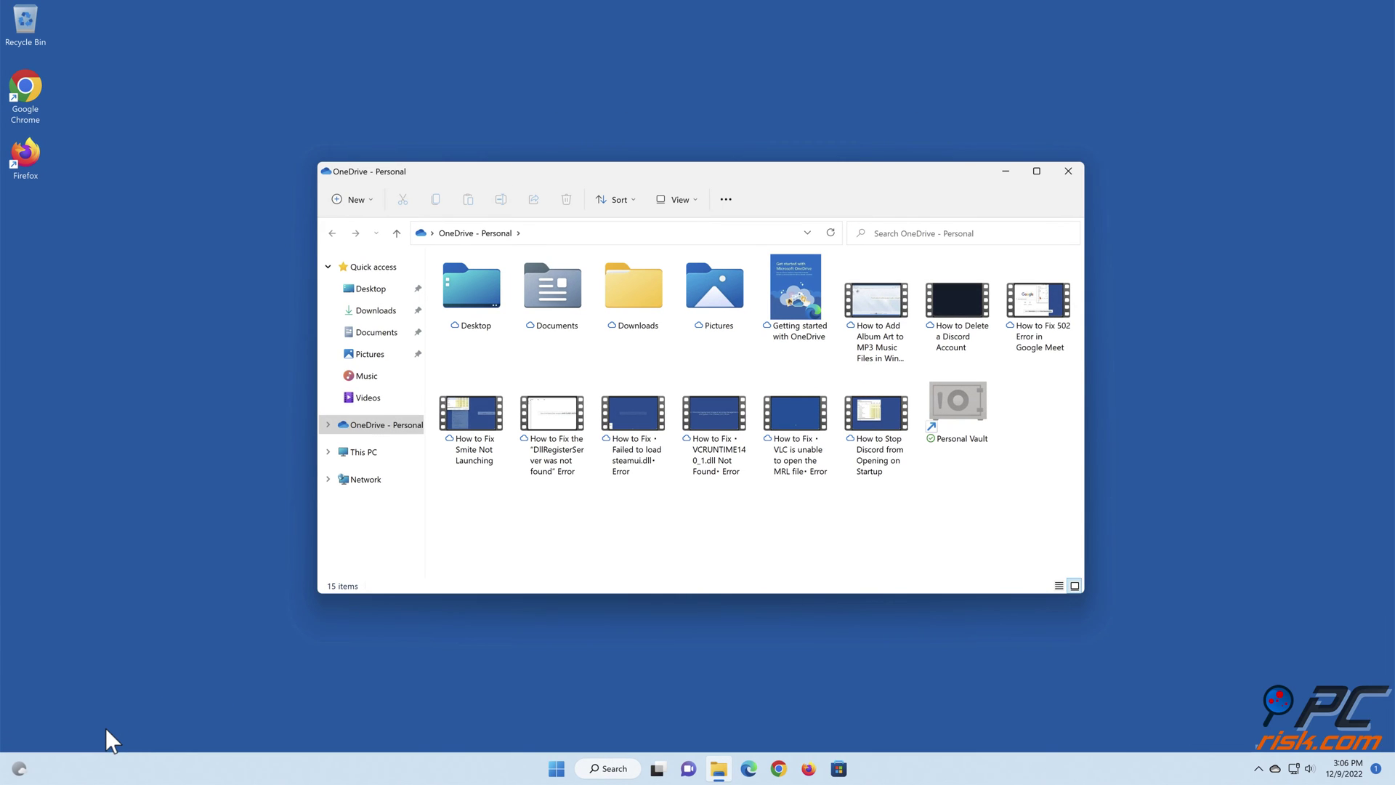
- Close the OneDrive folder window and restart the PC from the Start menu's power options
left_click(1071, 173)
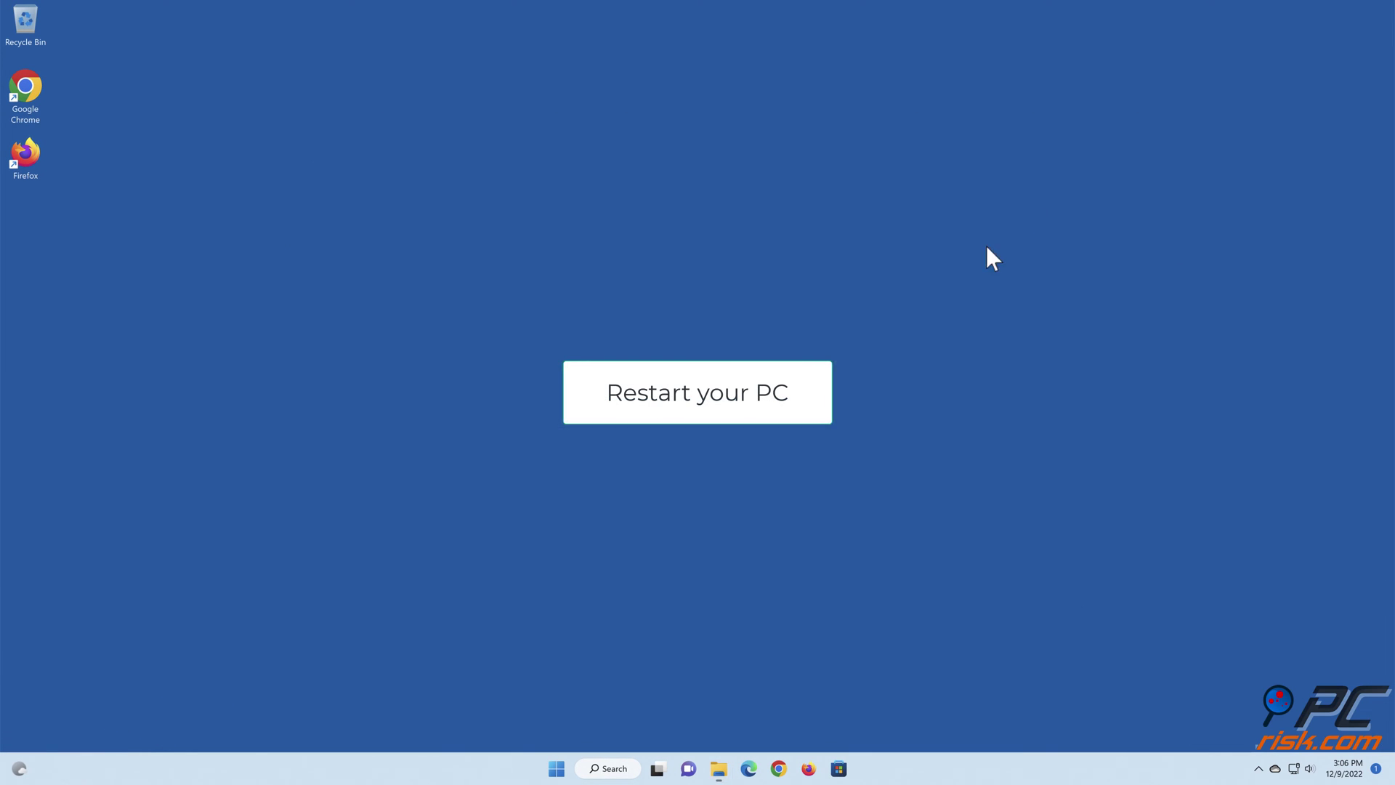
left_click(557, 769)
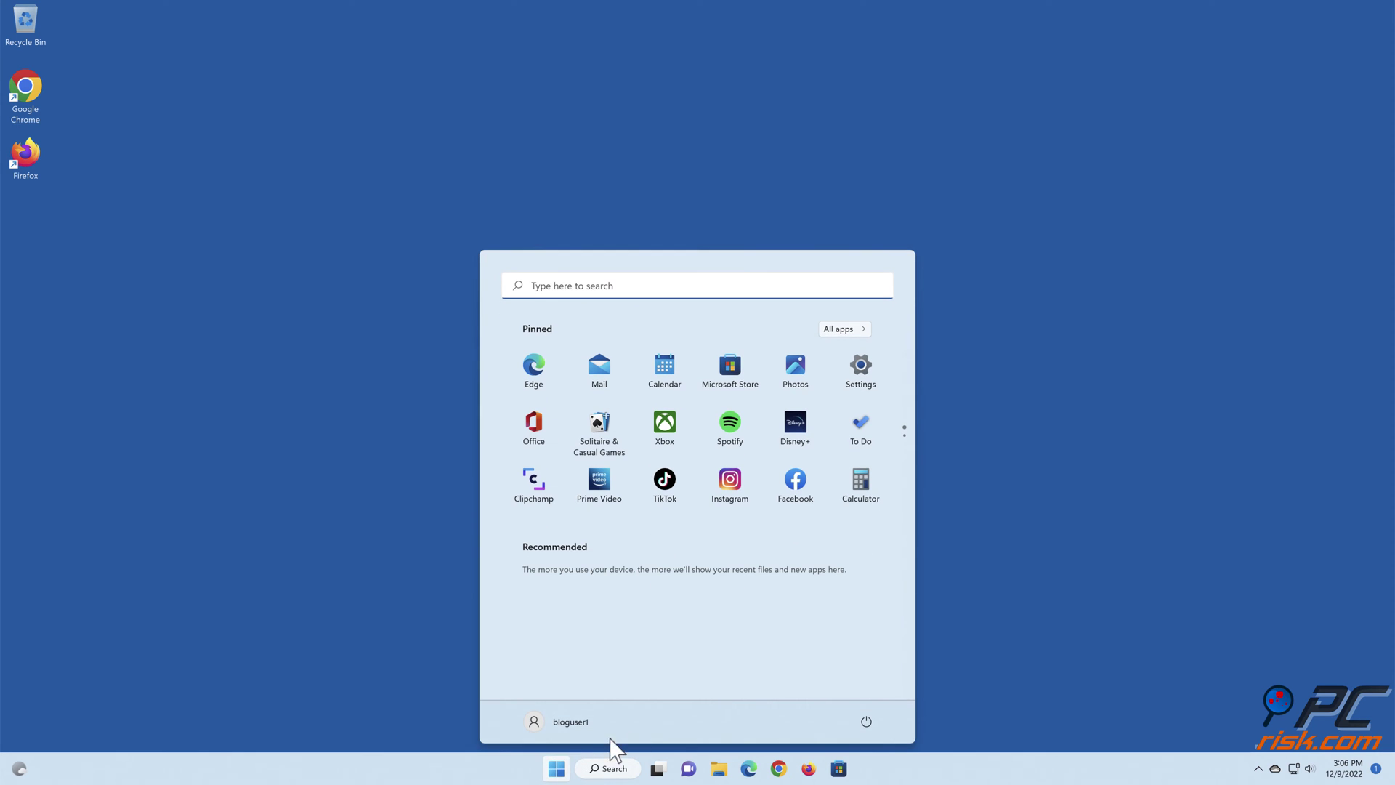
left_click(868, 722)
left_click(871, 691)
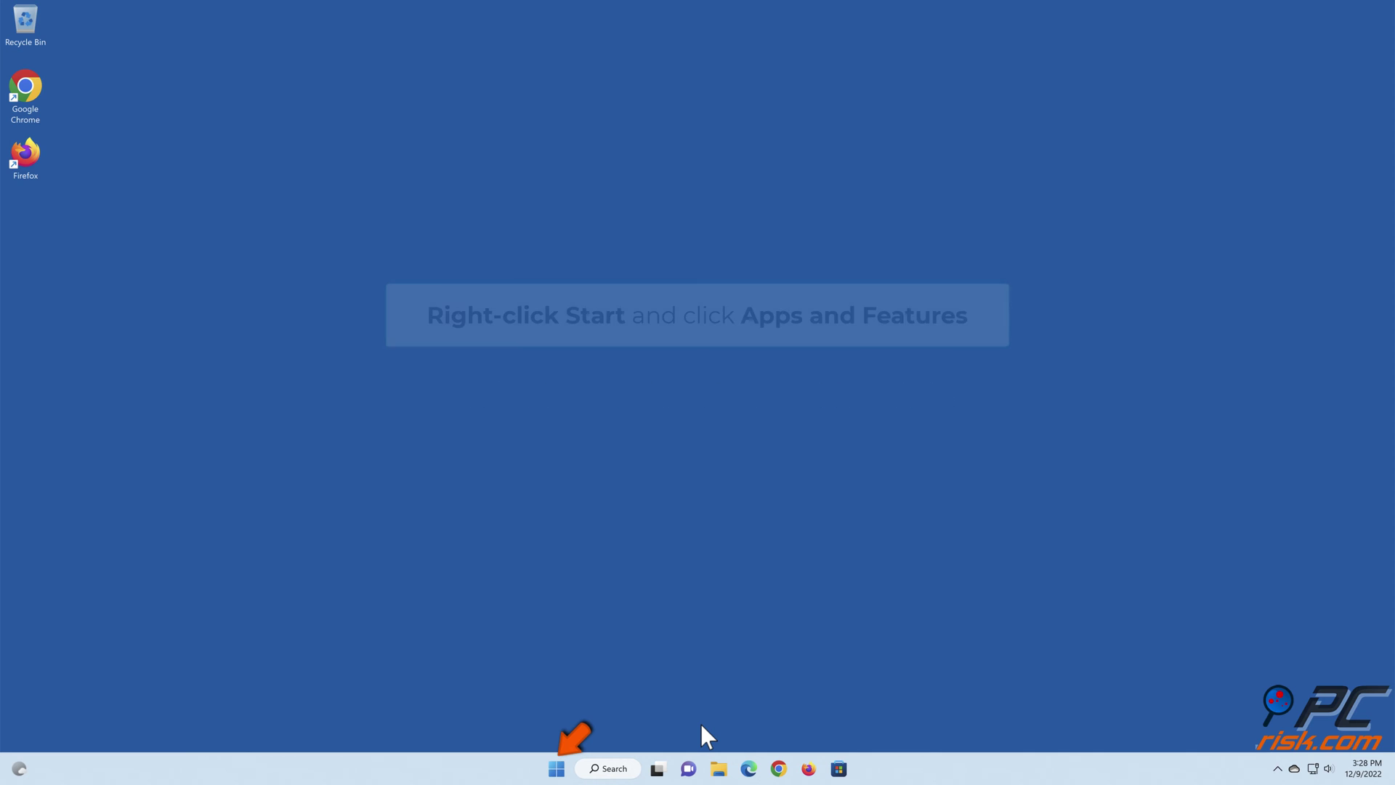
- Uninstall Microsoft OneDrive from Settings' installed apps list, then close Settings
right_click(558, 769)
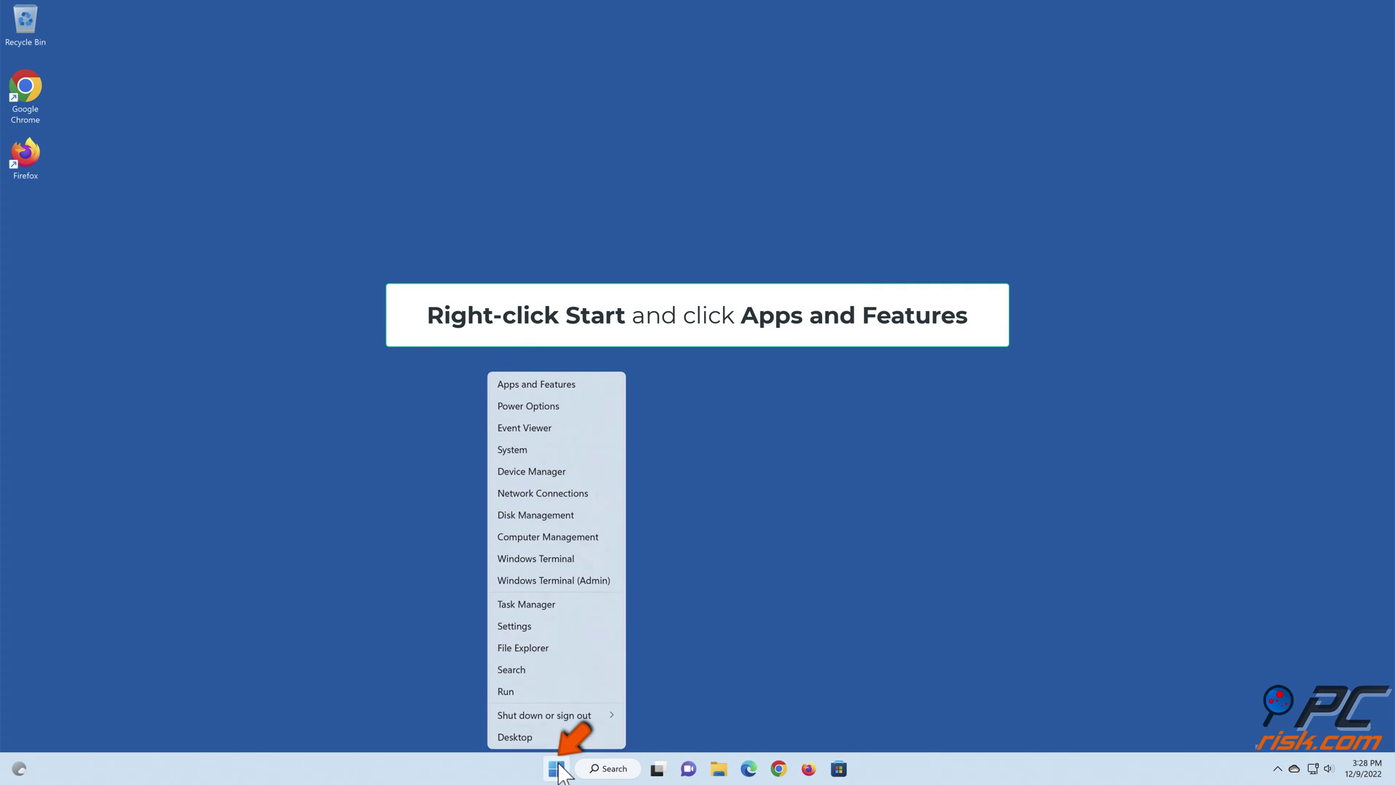
left_click(530, 386)
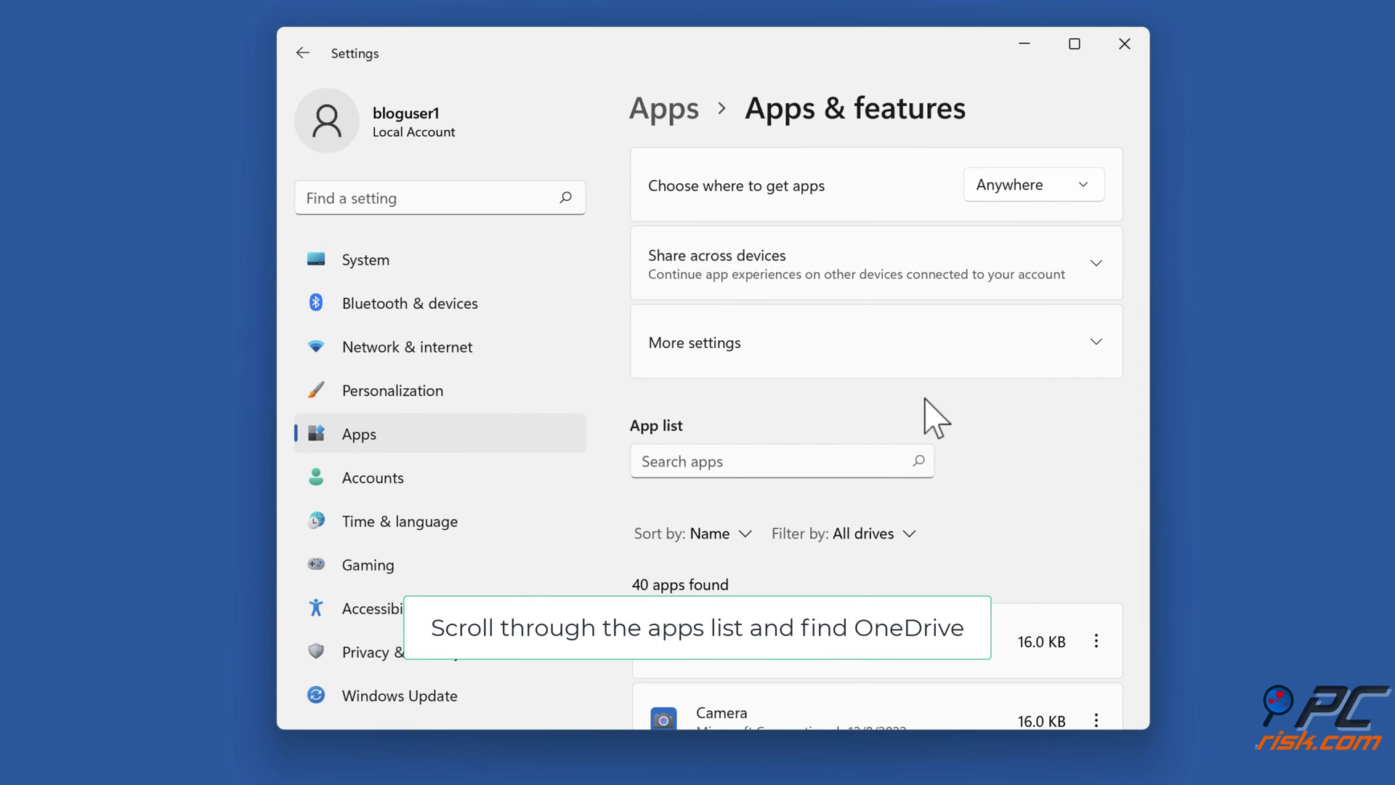
scroll(925, 399, "down", 15)
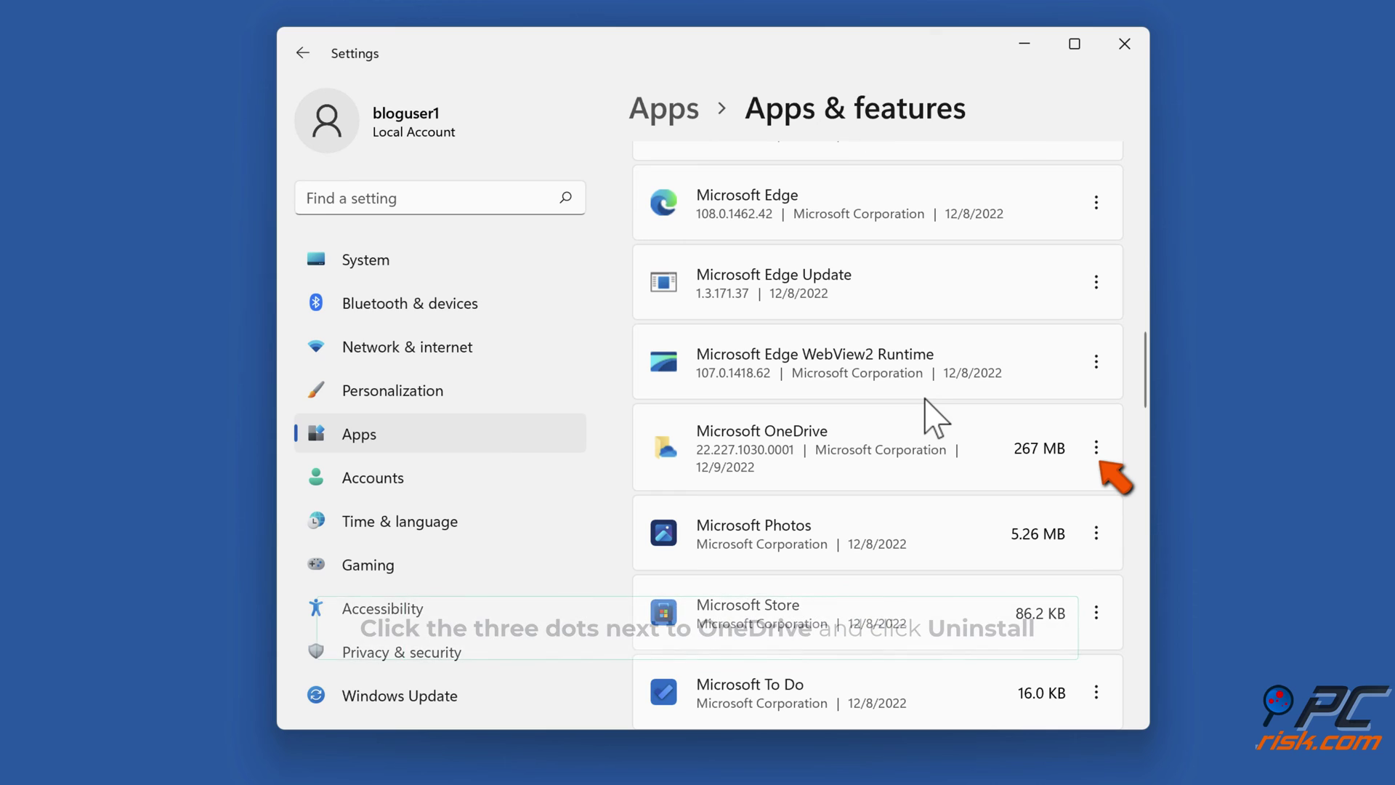
left_click(1096, 449)
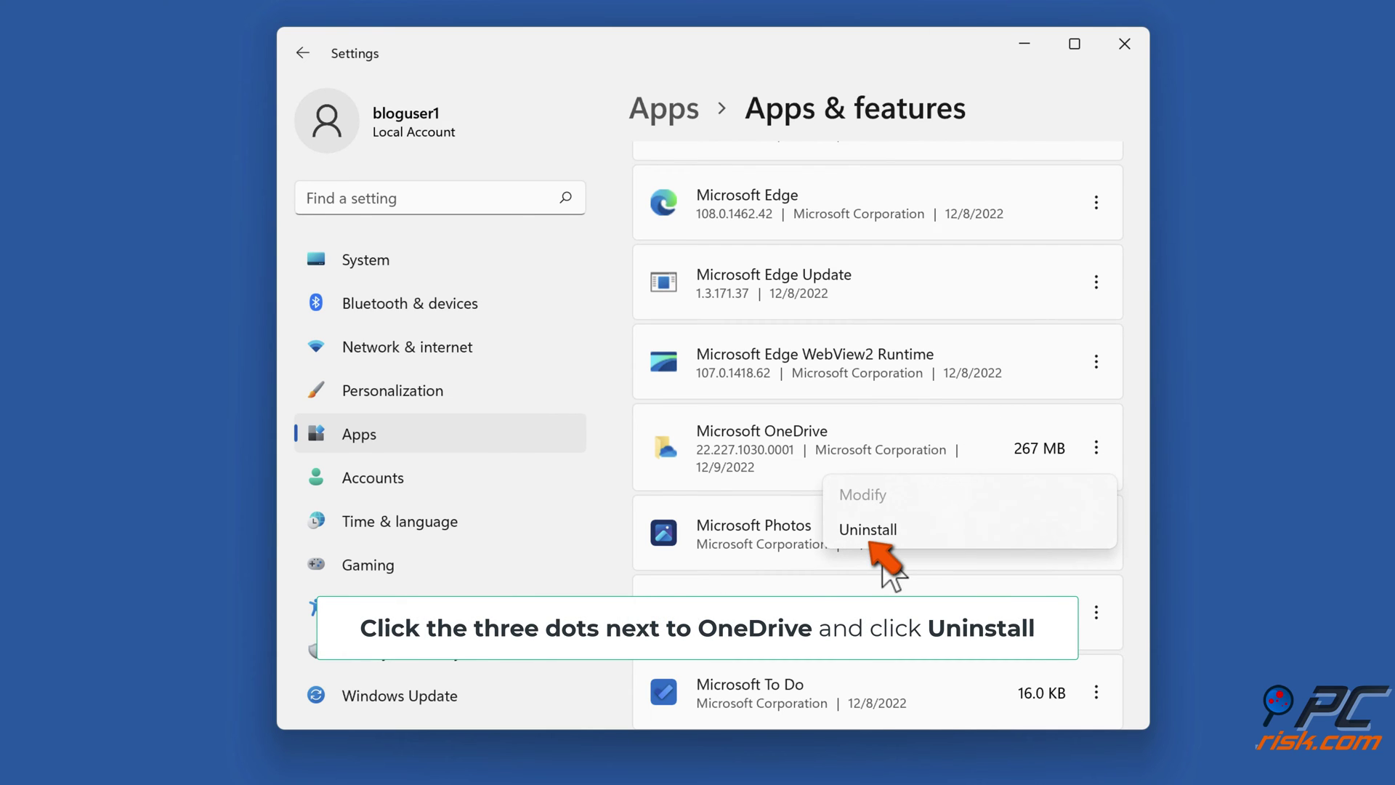
left_click(869, 537)
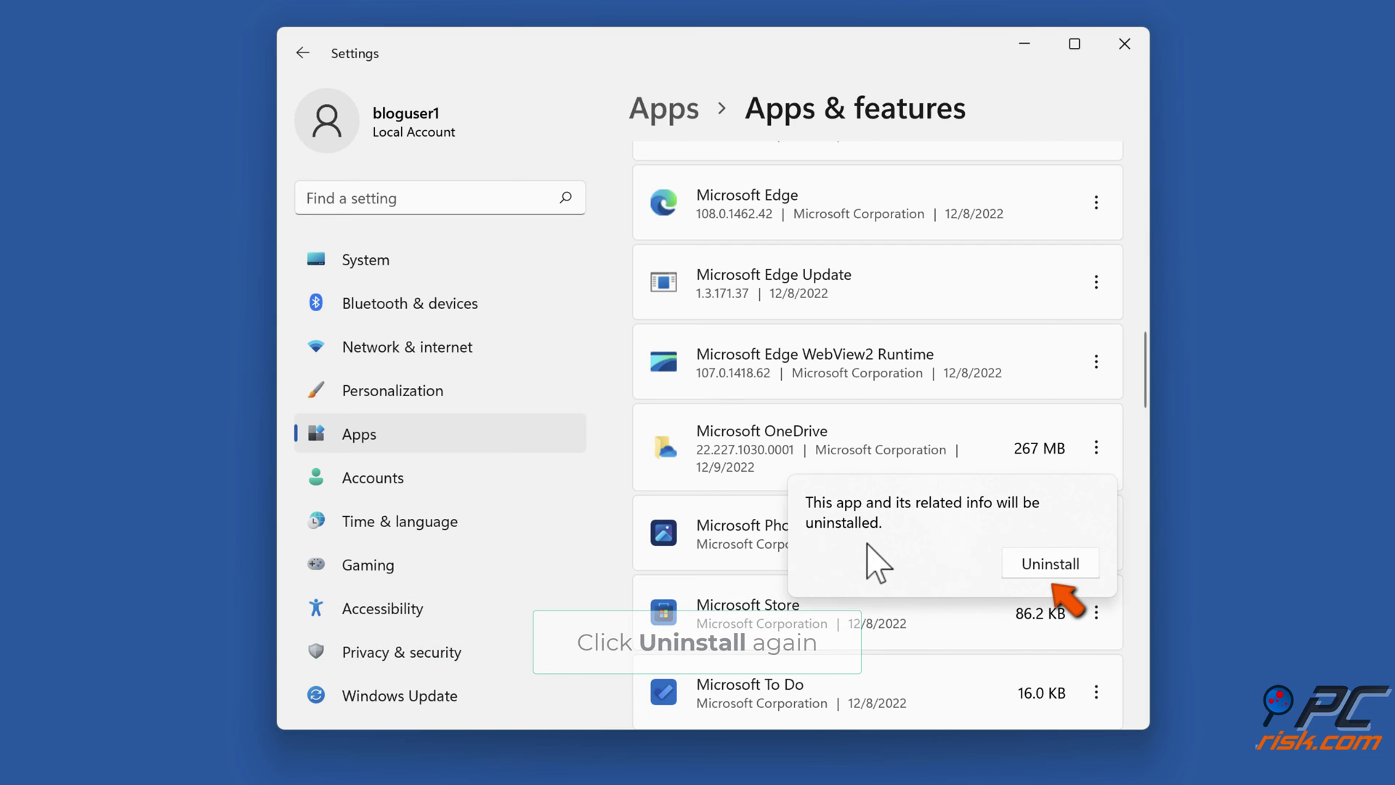
left_click(1031, 569)
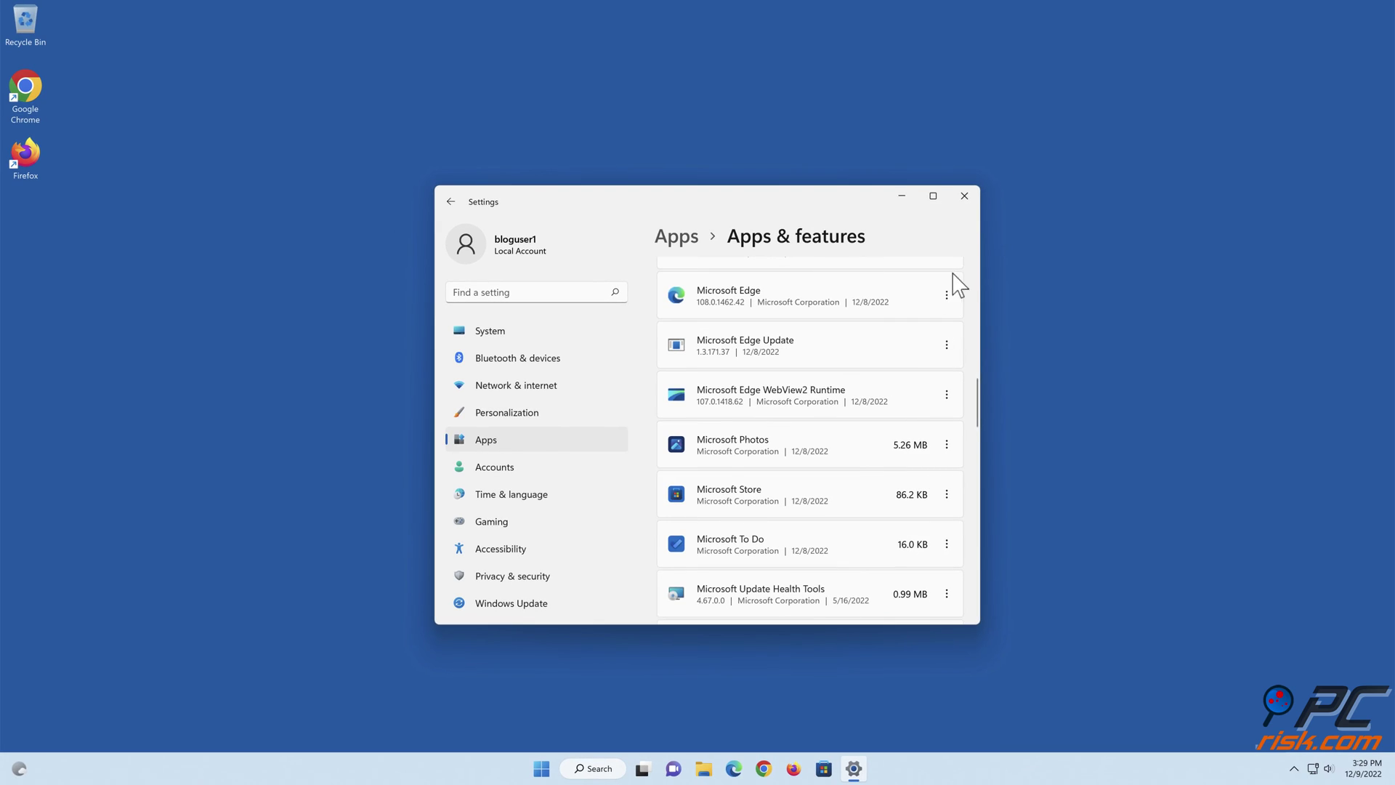
left_click(964, 196)
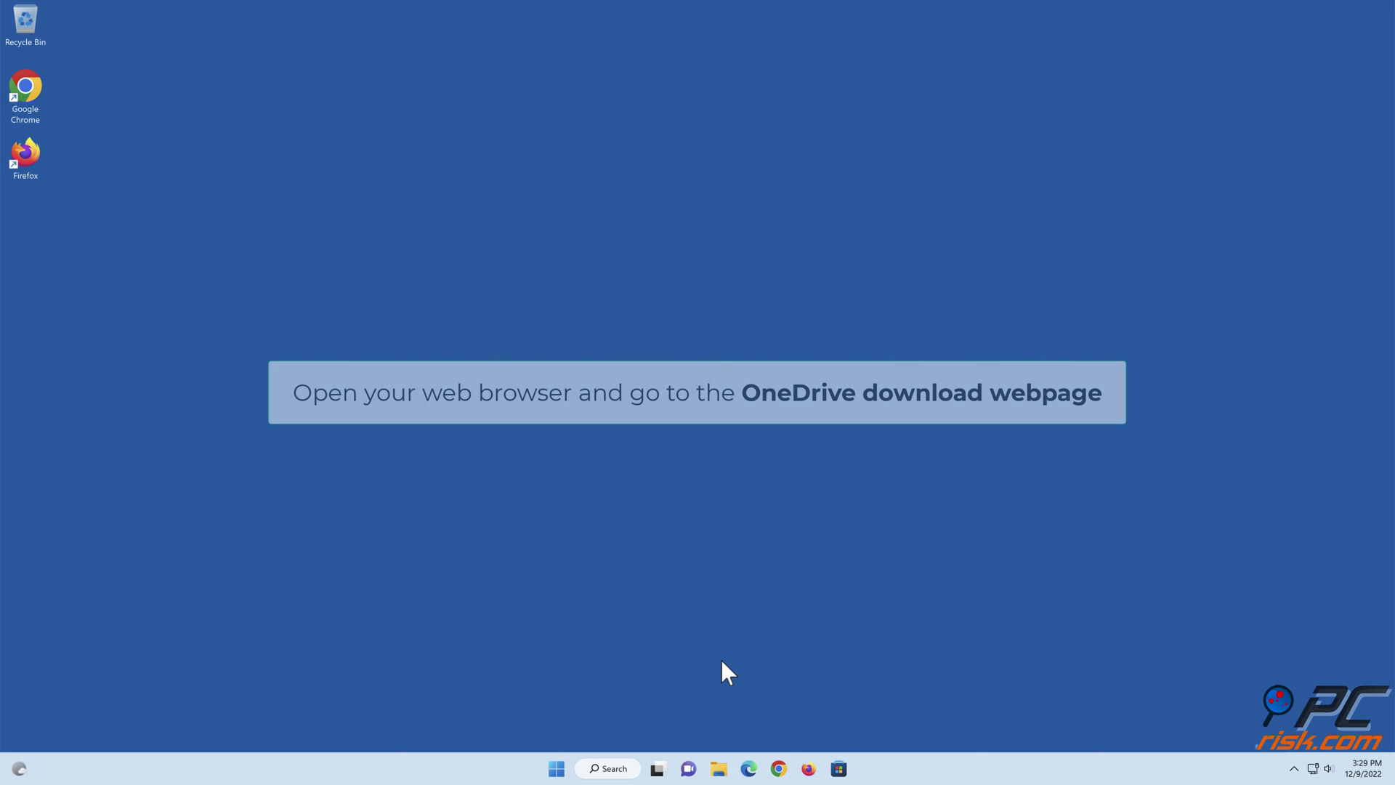
- Download the OneDrive installer from the pasted download page in Edge, then close Edge
left_click(750, 768)
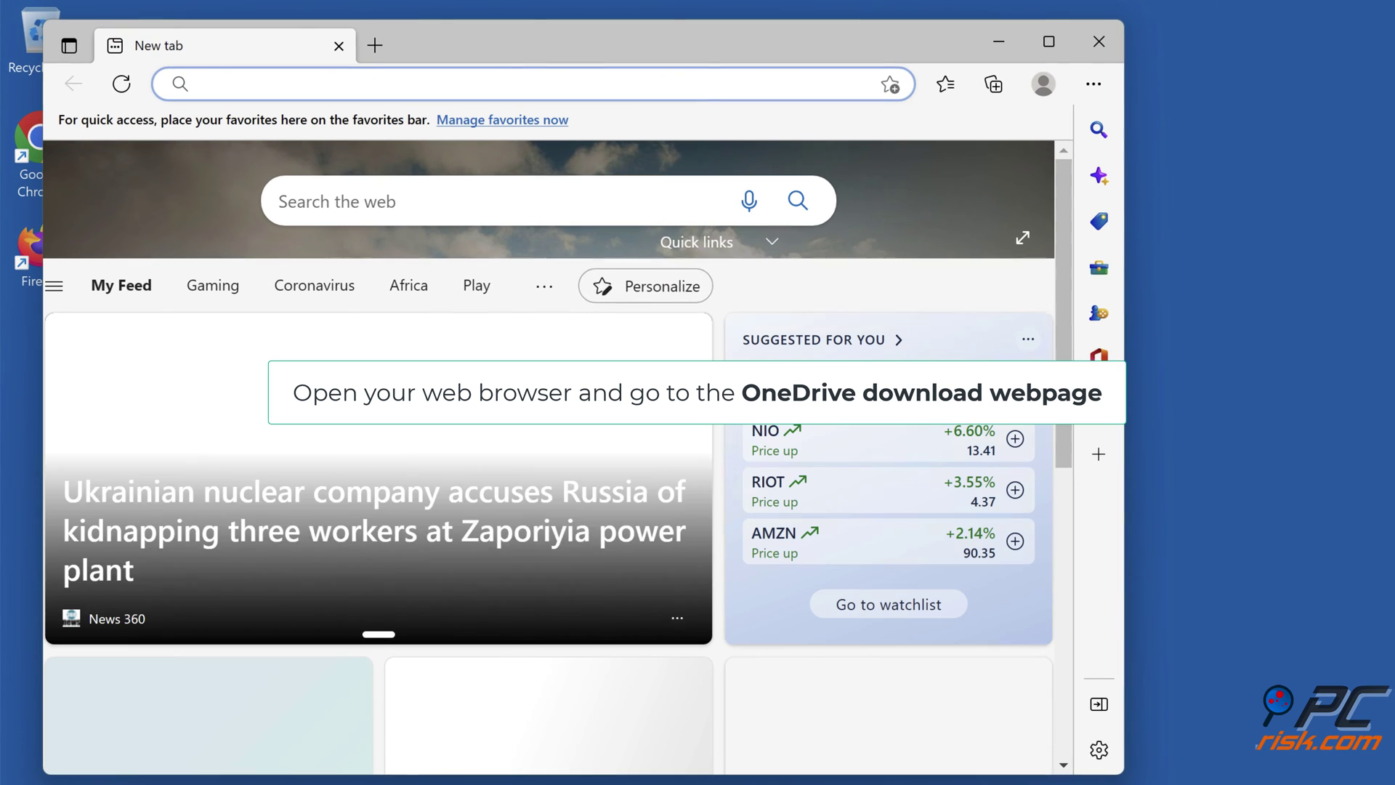
type("https://www.microsoft.com/en-us/microsoft-365/onedrive/download")
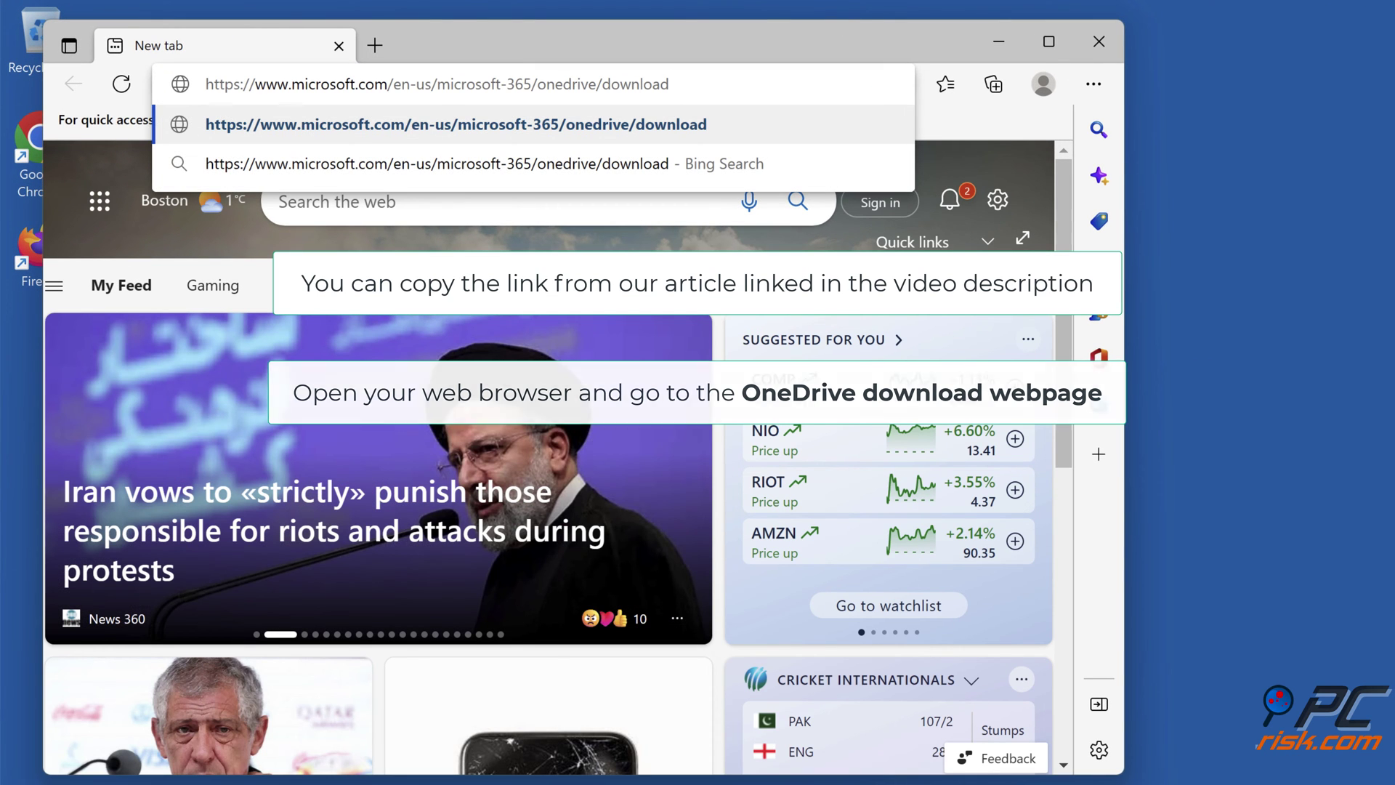
key("Return")
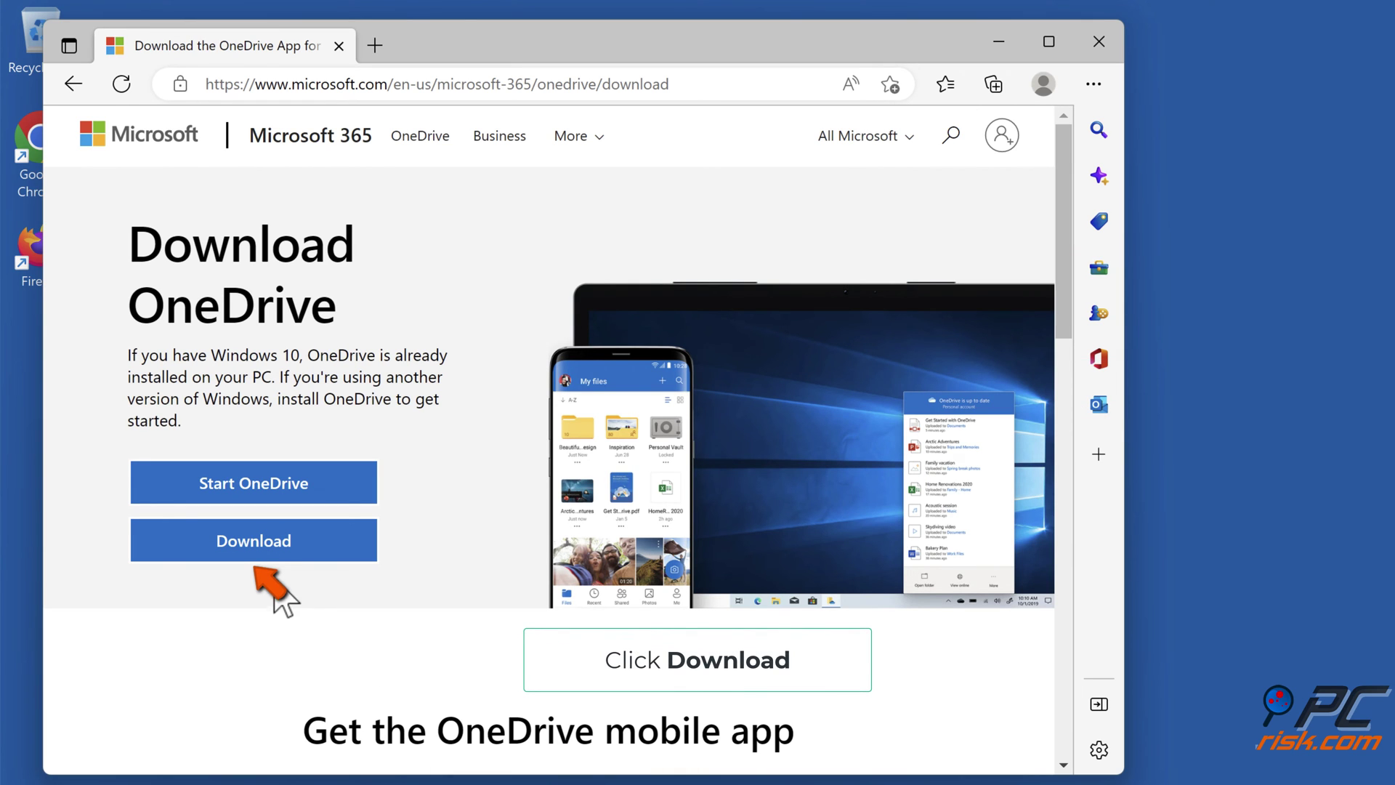
left_click(260, 558)
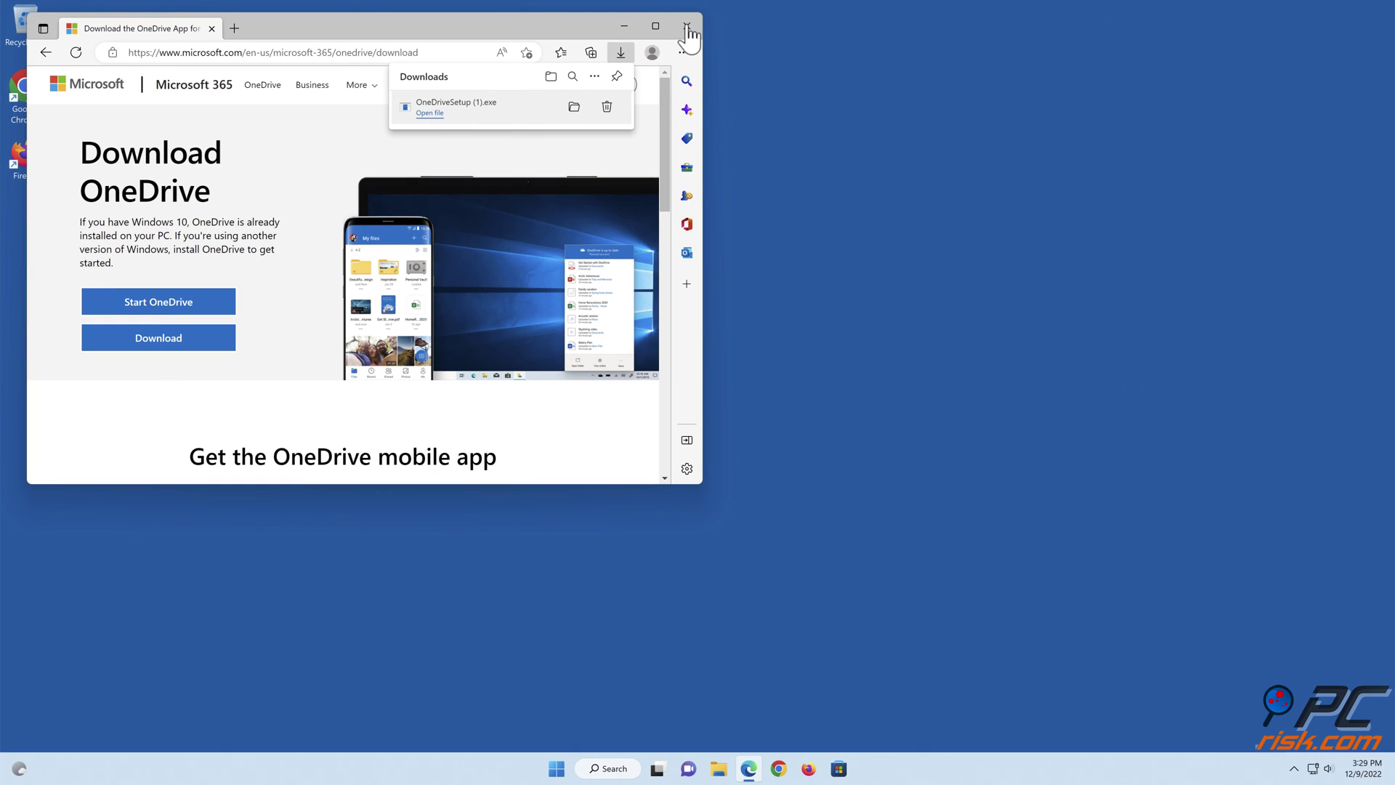
left_click(686, 26)
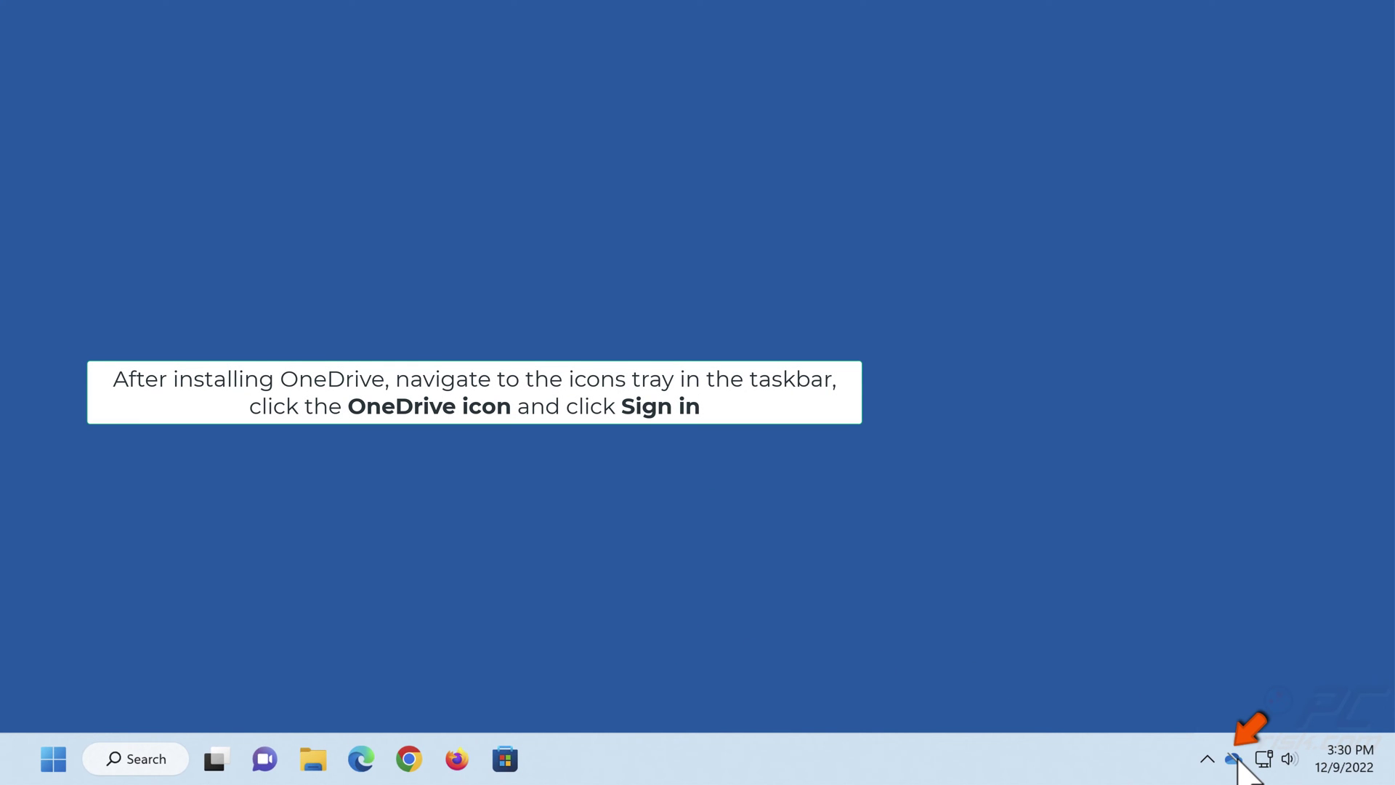
- Start OneDrive sign-in from the tray icon's status panel
left_click(1235, 758)
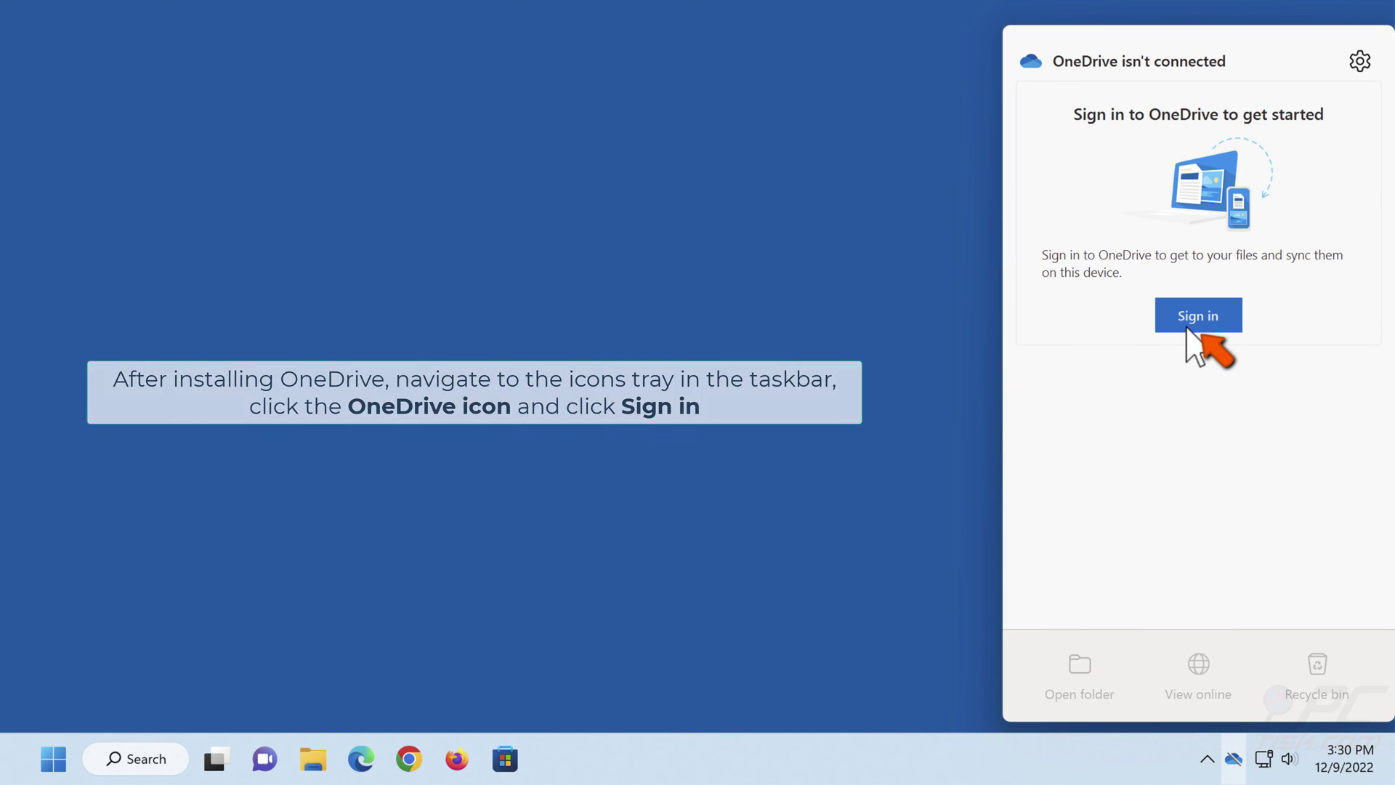
left_click(1191, 323)
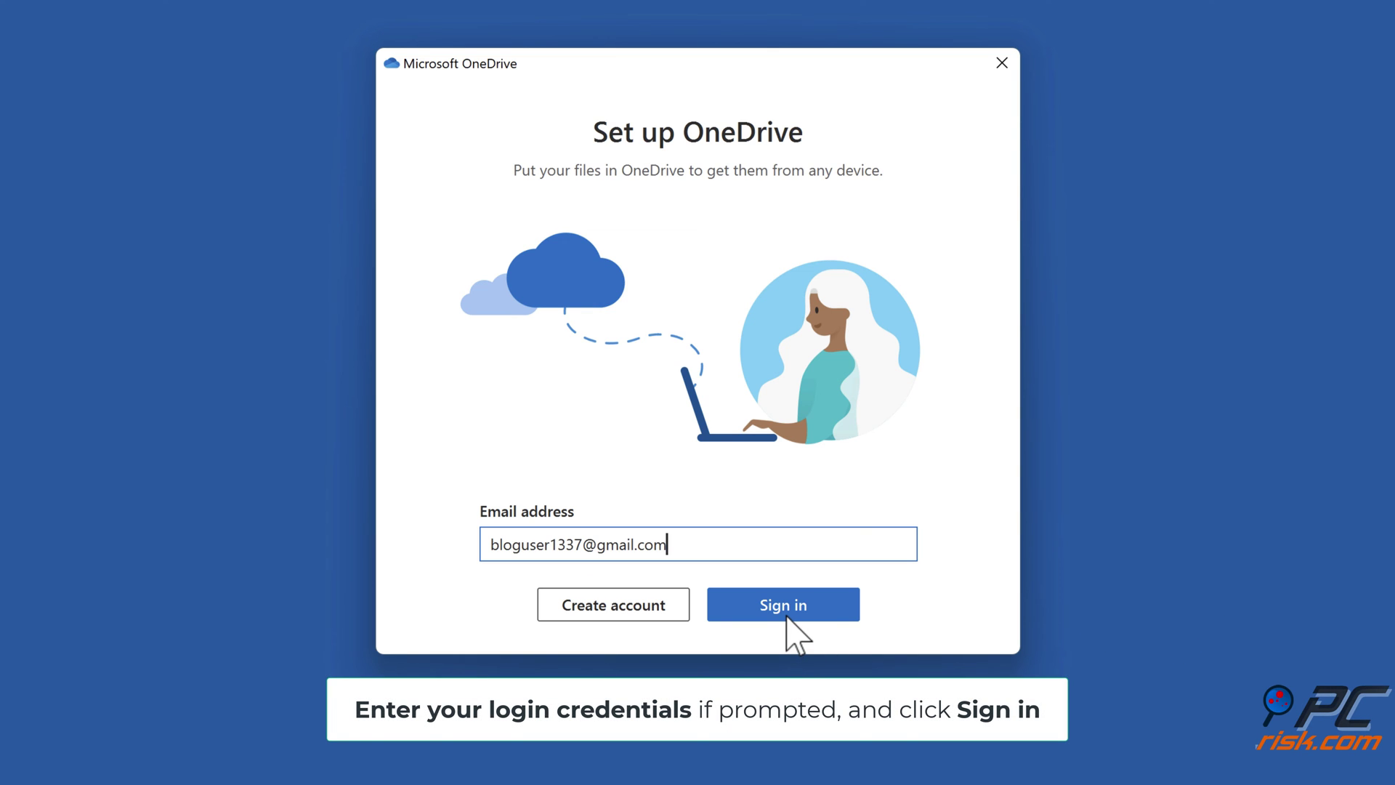
- Sign in, keep the existing OneDrive folder location, and decline the premium offer
left_click(787, 617)
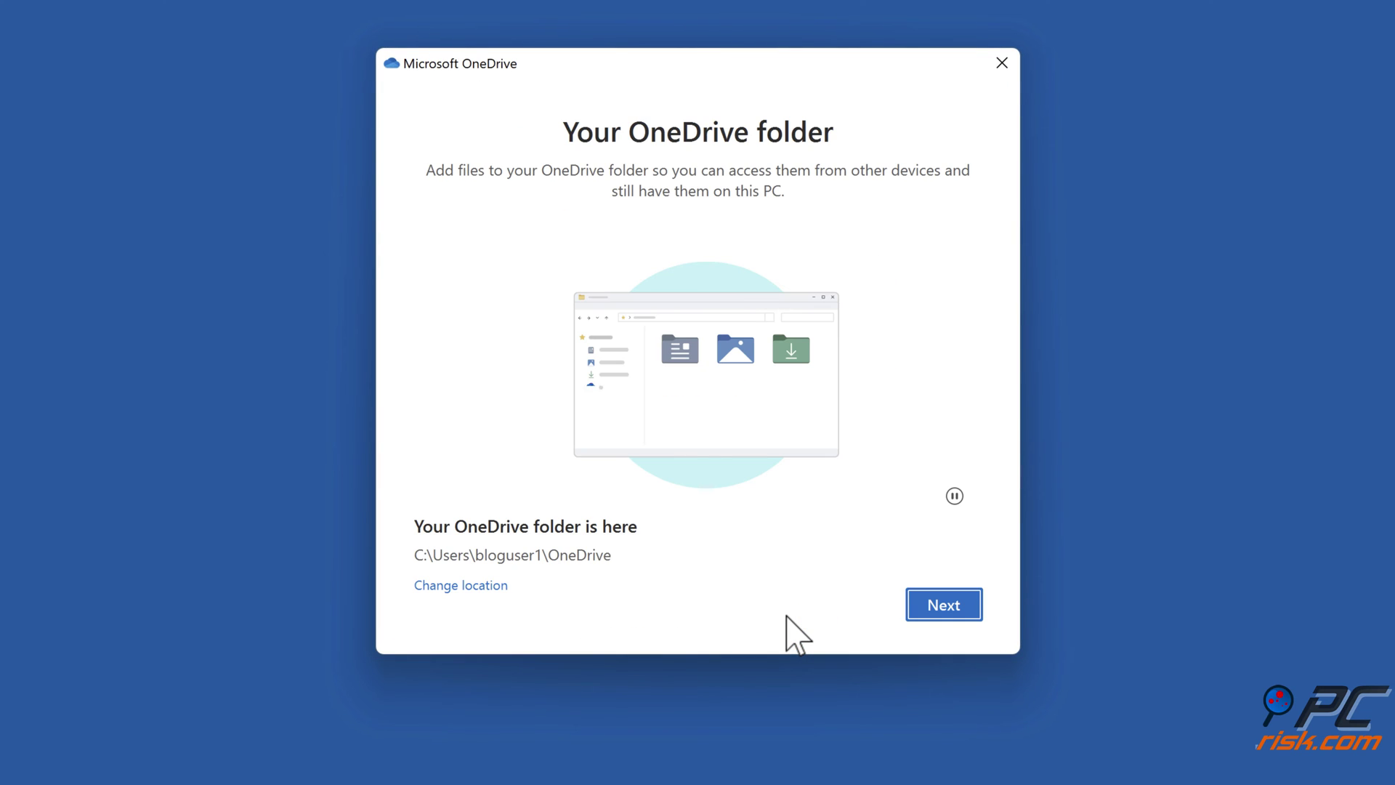
left_click(933, 615)
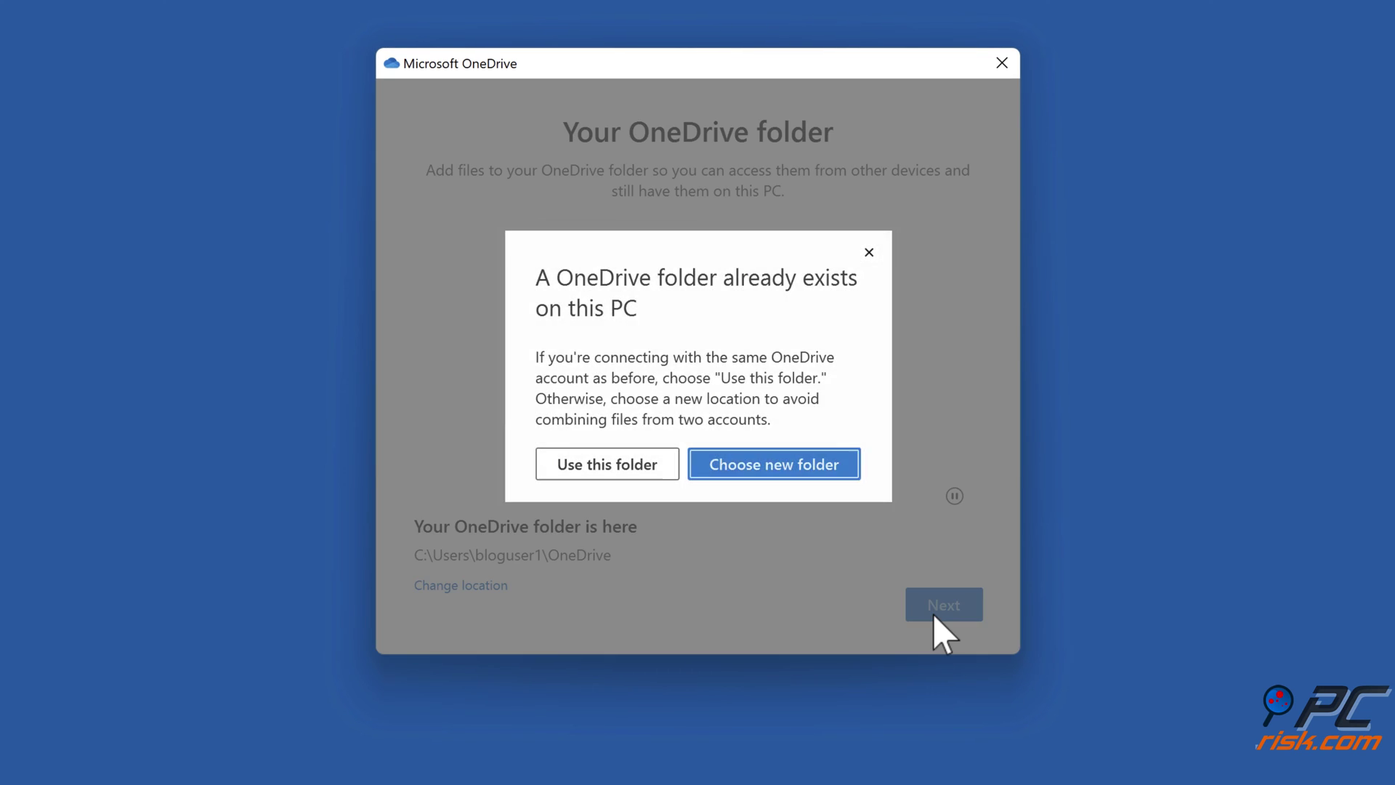
left_click(607, 474)
left_click(789, 607)
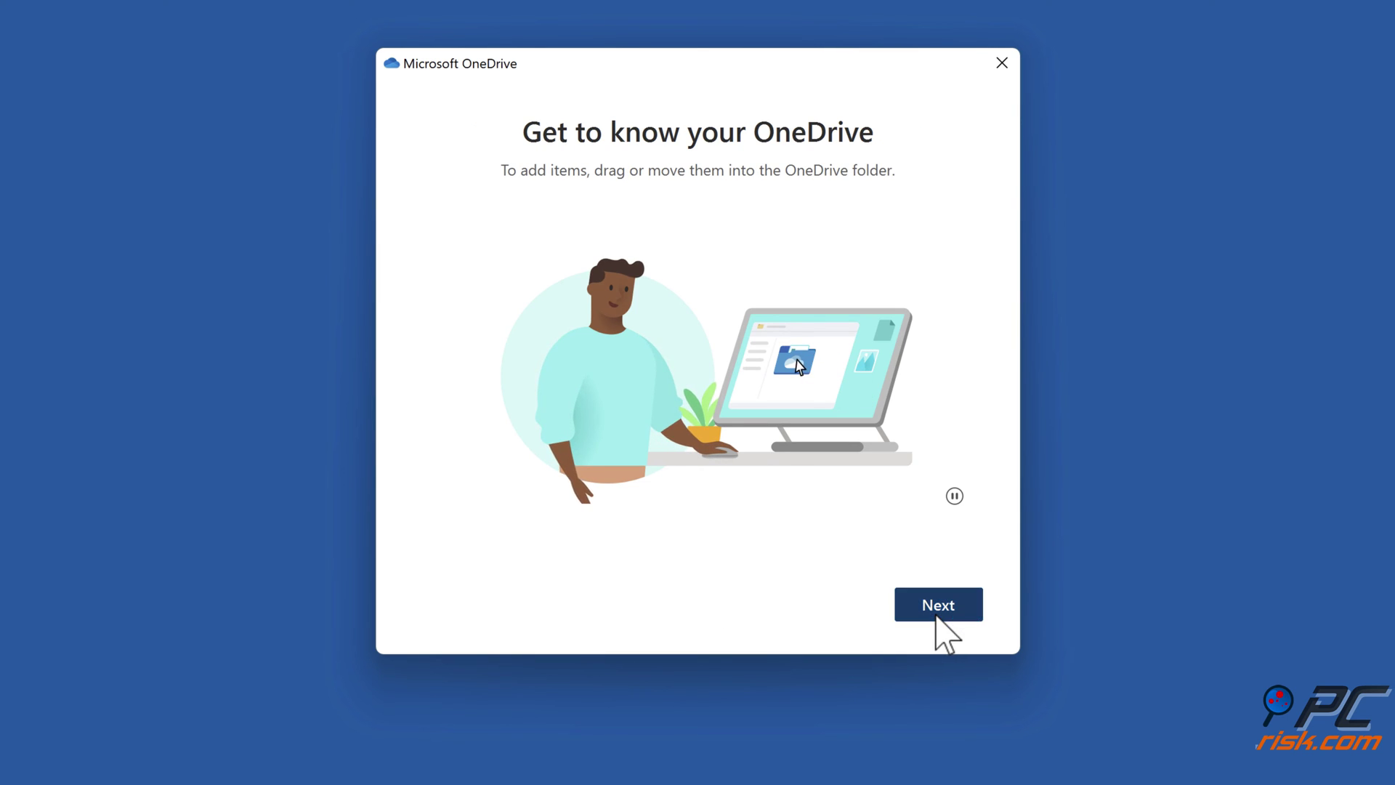
- Skip through the introduction and mobile app pages, then open the OneDrive folder
left_click(936, 616)
left_click(936, 616)
left_click(936, 616)
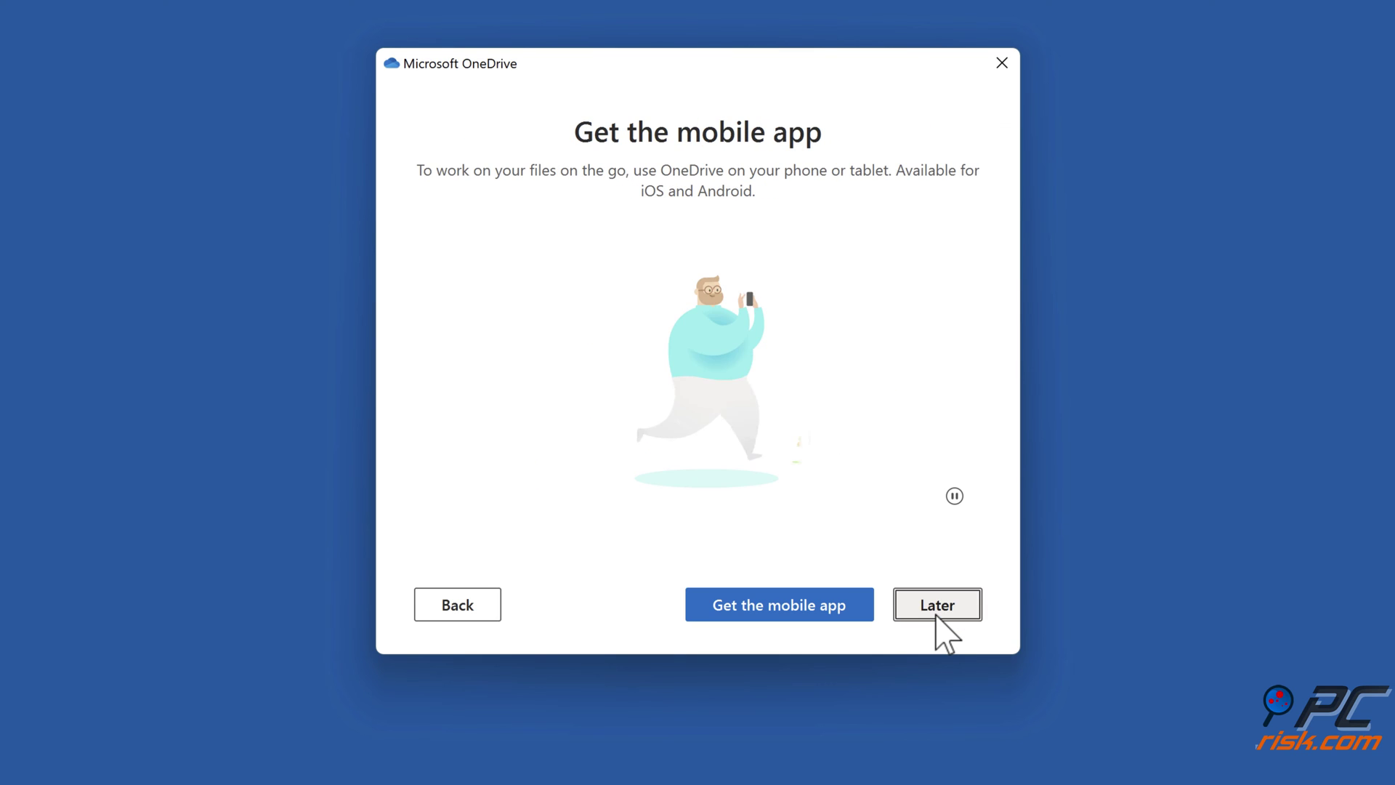
left_click(936, 616)
left_click(936, 617)
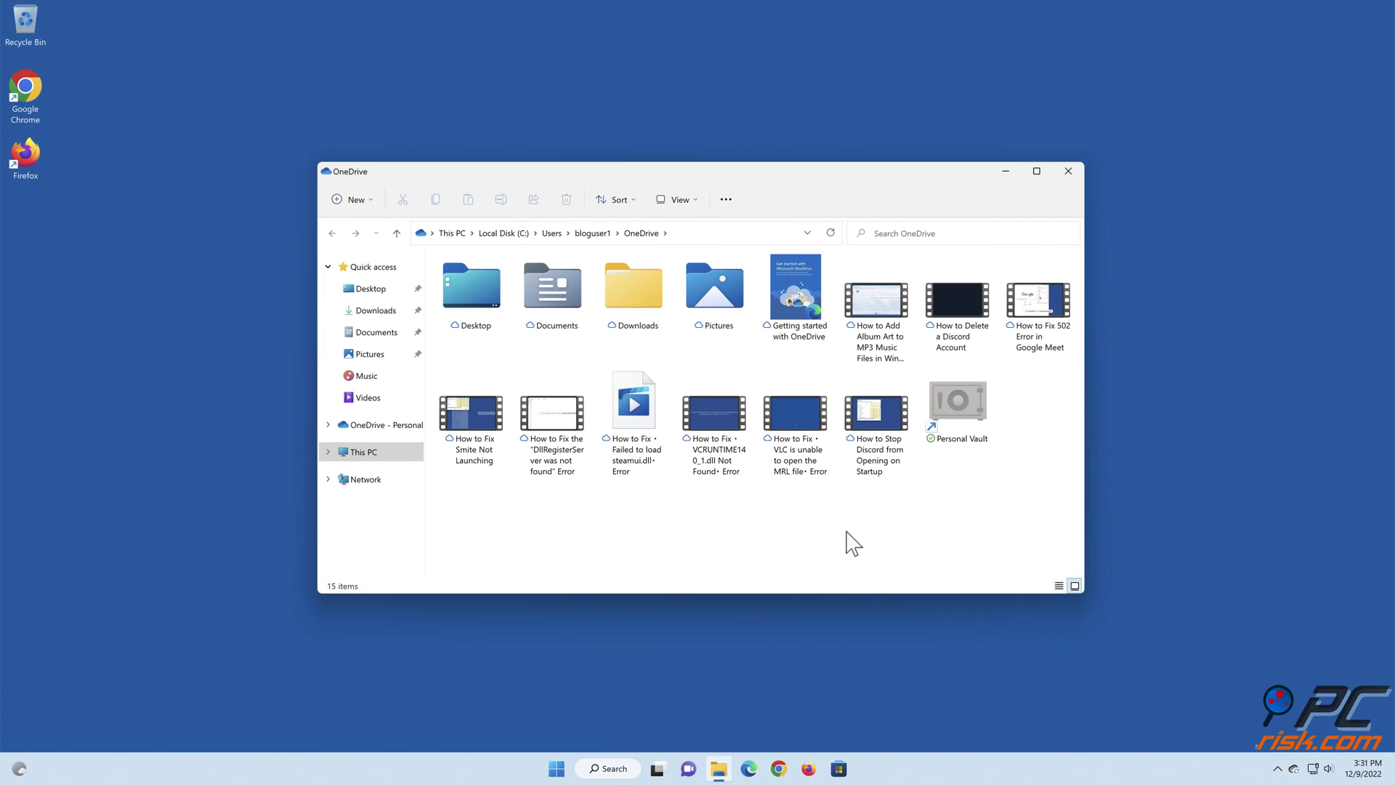
- Close the OneDrive File Explorer window to return to the desktop
left_click(1069, 171)
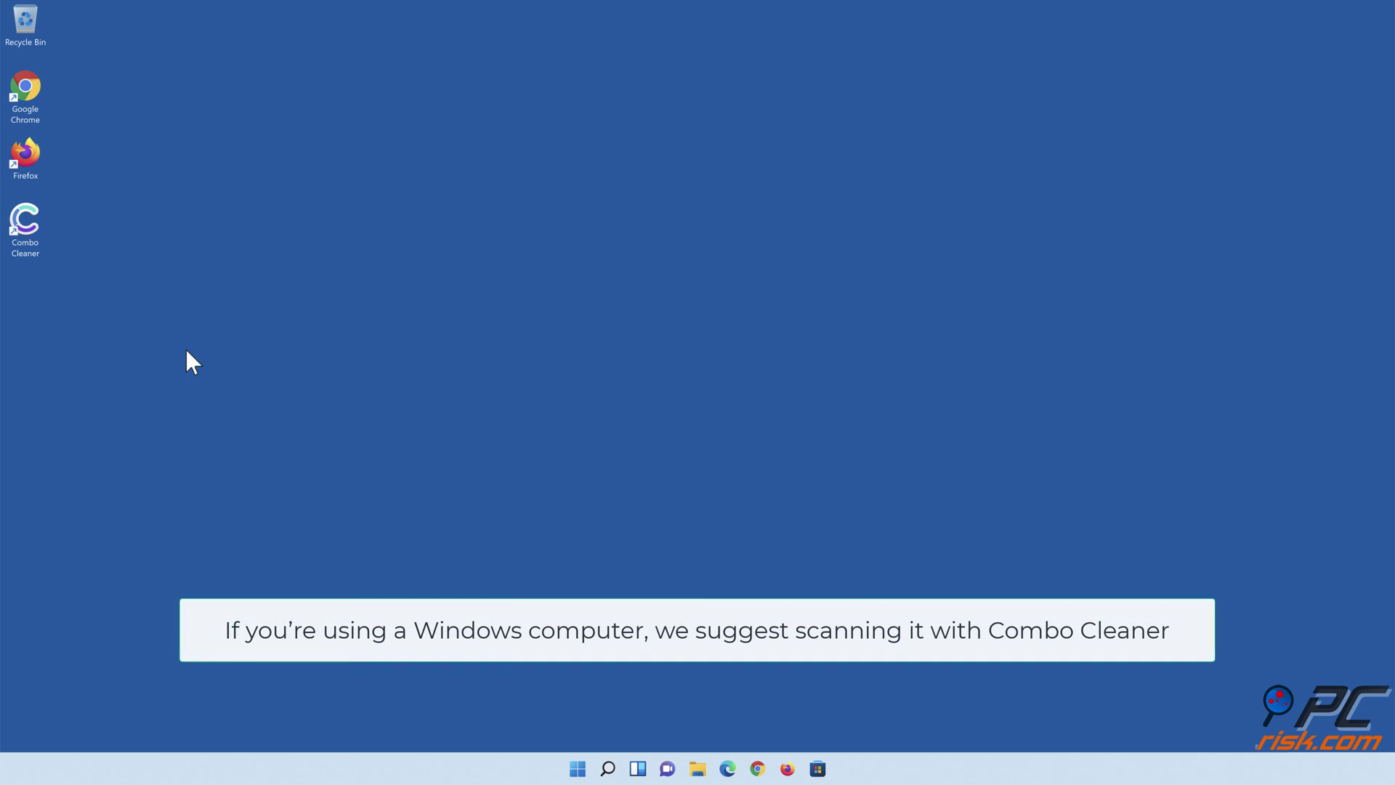
- Launch Combo Cleaner, quick-scan the PC, and quarantine all 323 detected threats
double_click(35, 247)
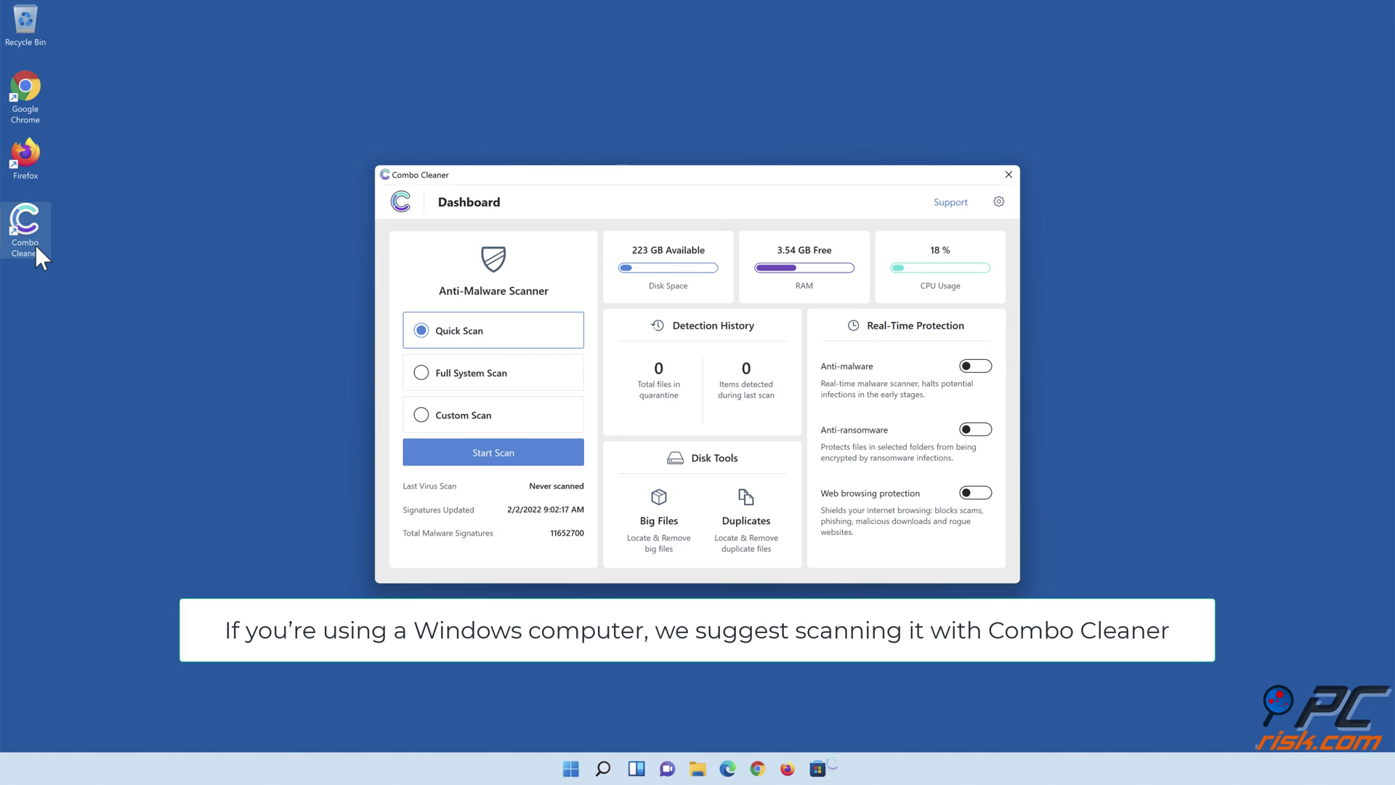
left_click(493, 462)
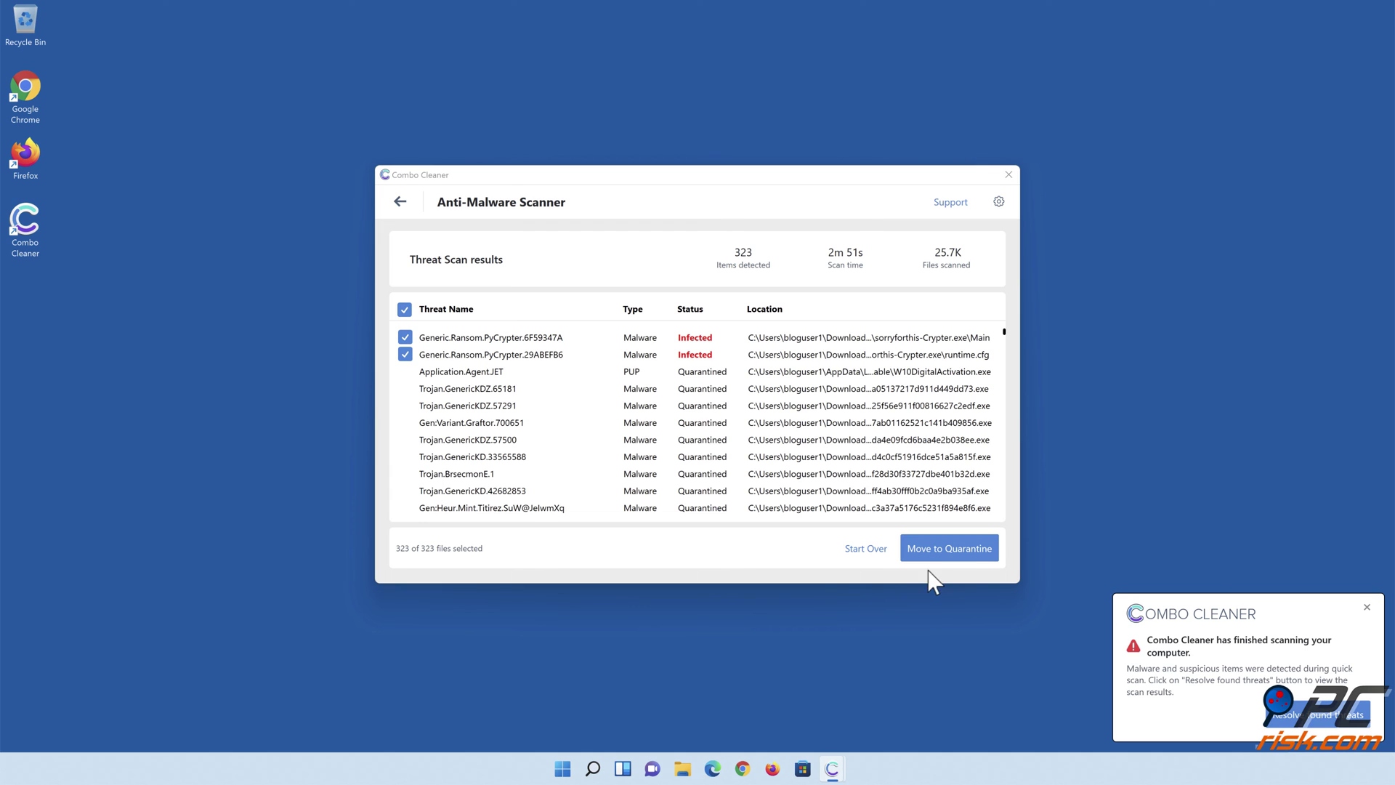
left_click(943, 555)
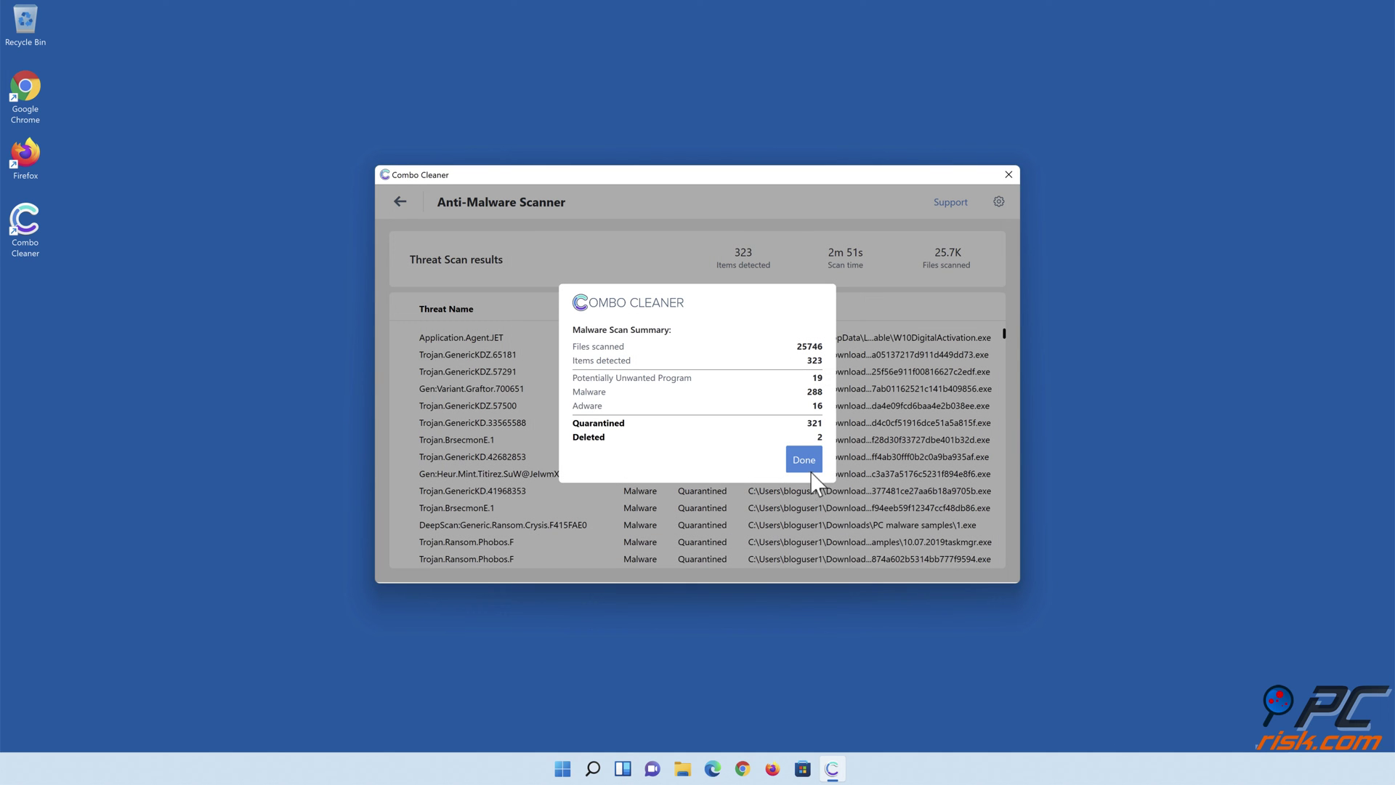
left_click(804, 465)
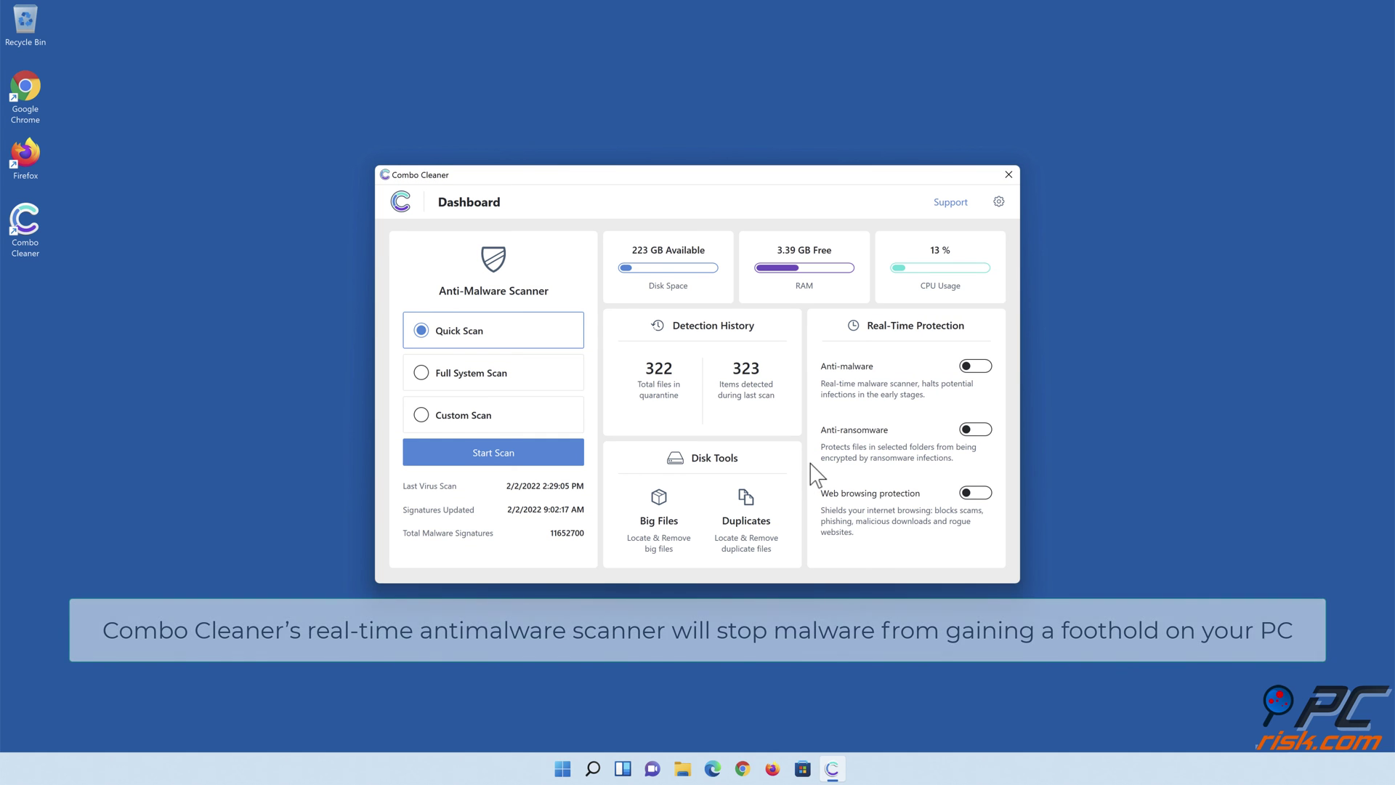
- Switch on Combo Cleaner's real-time Anti-malware protection toggle
left_click(976, 367)
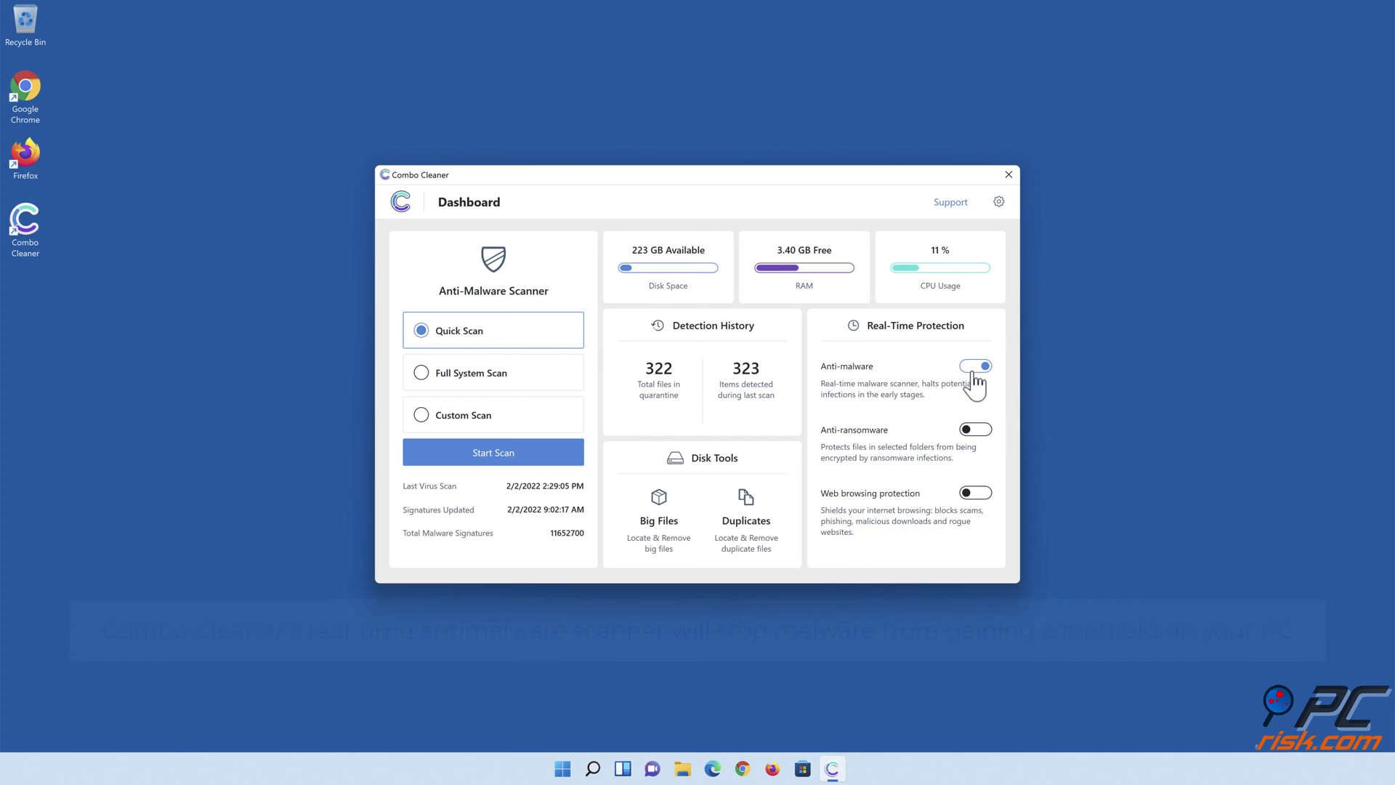
- Enable anti-ransomware protection with Libraries > Documents as the protected folder
left_click(975, 430)
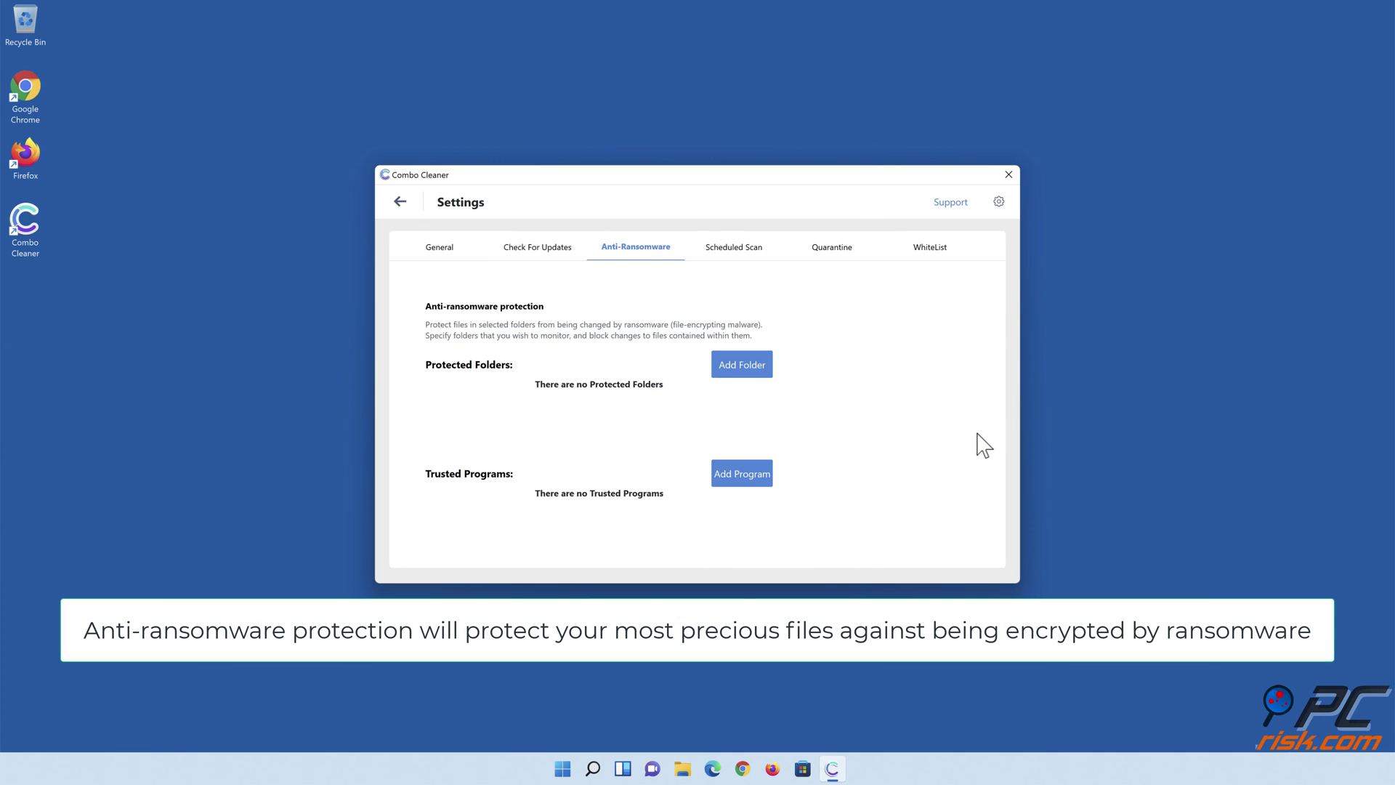
left_click(742, 366)
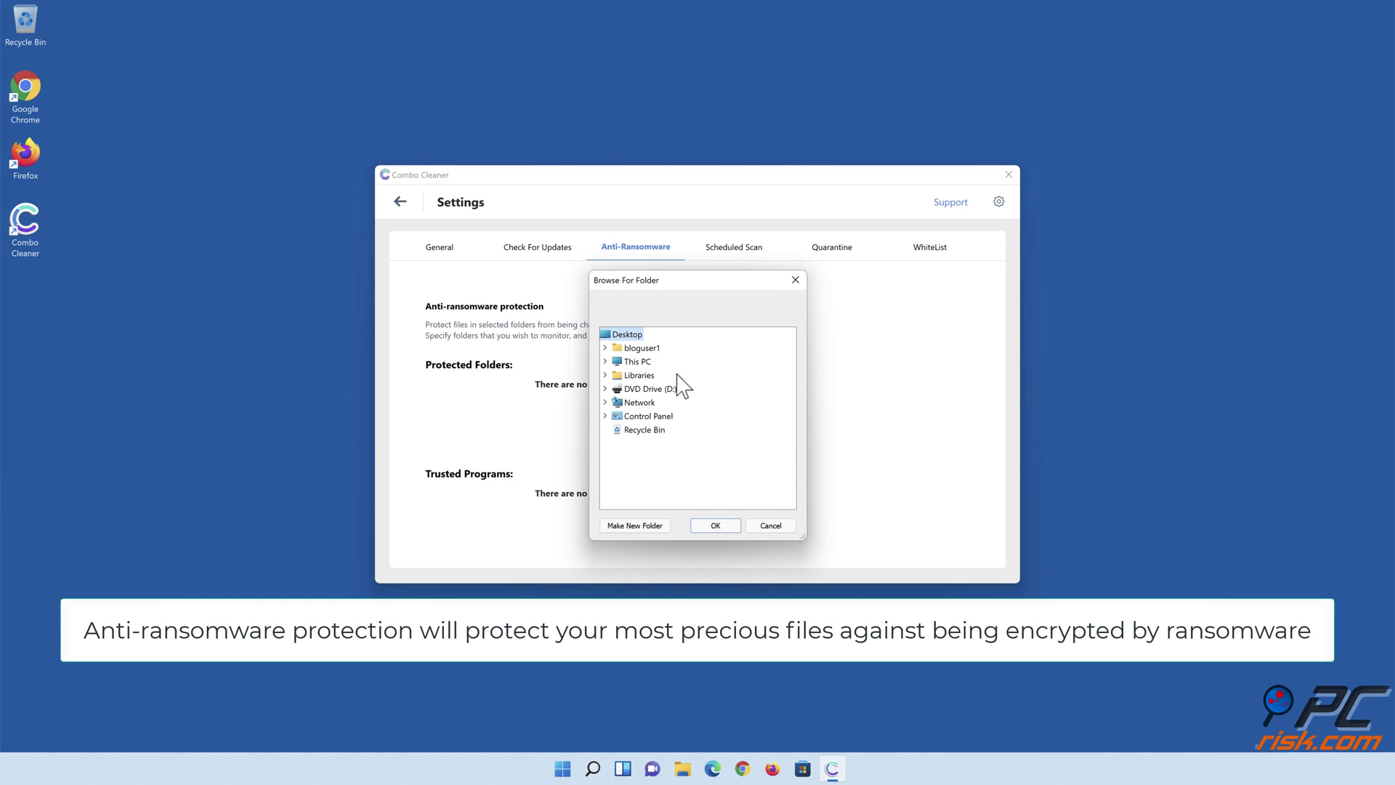
left_click(605, 375)
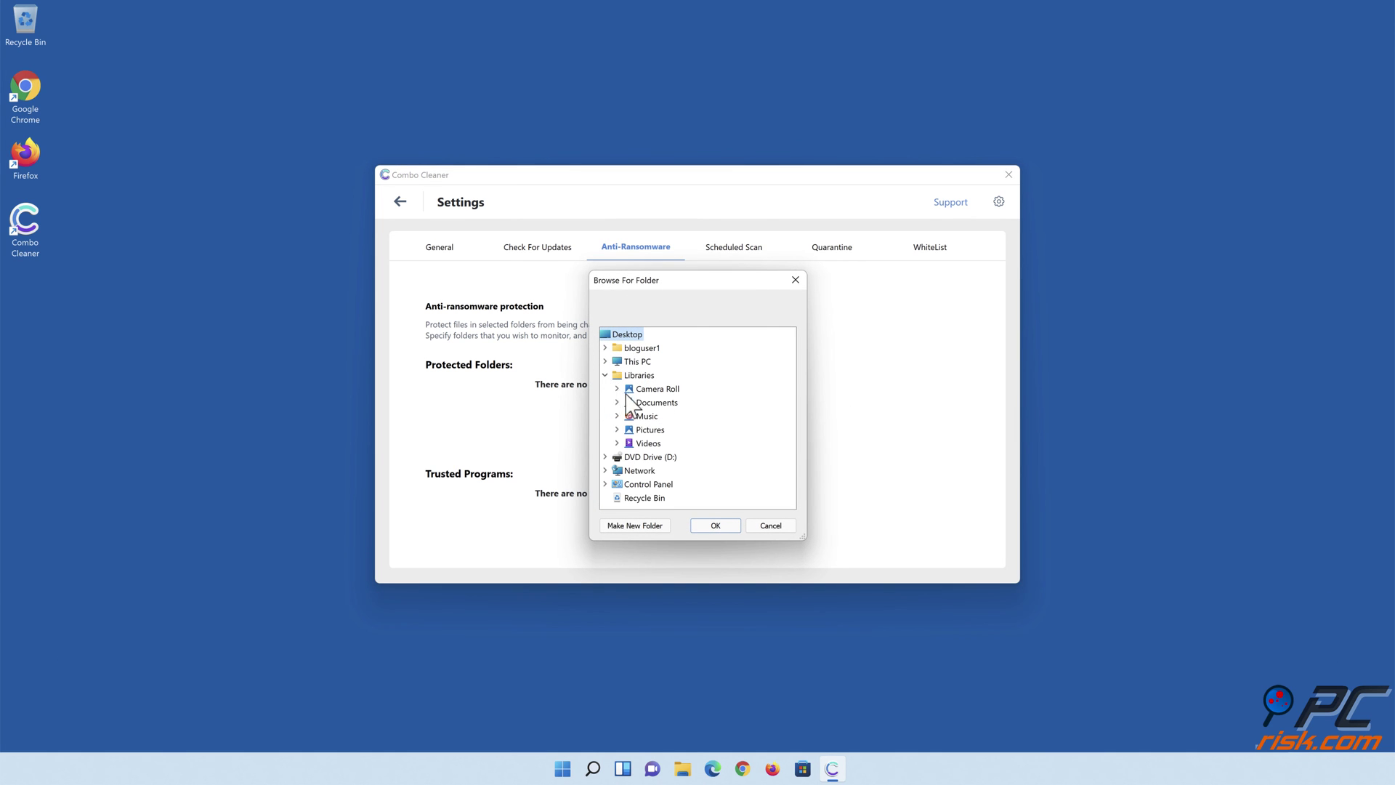
left_click(617, 402)
left_click(653, 417)
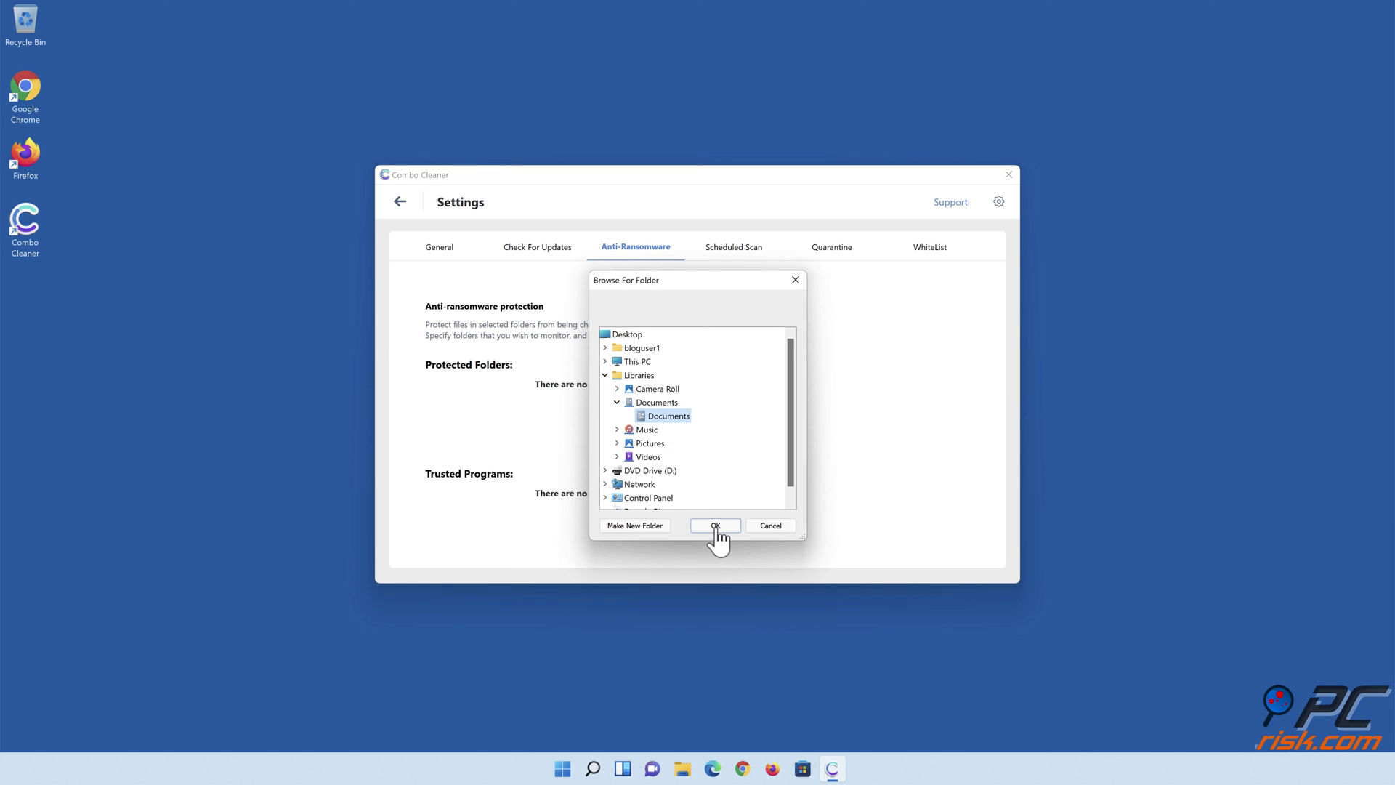
left_click(716, 526)
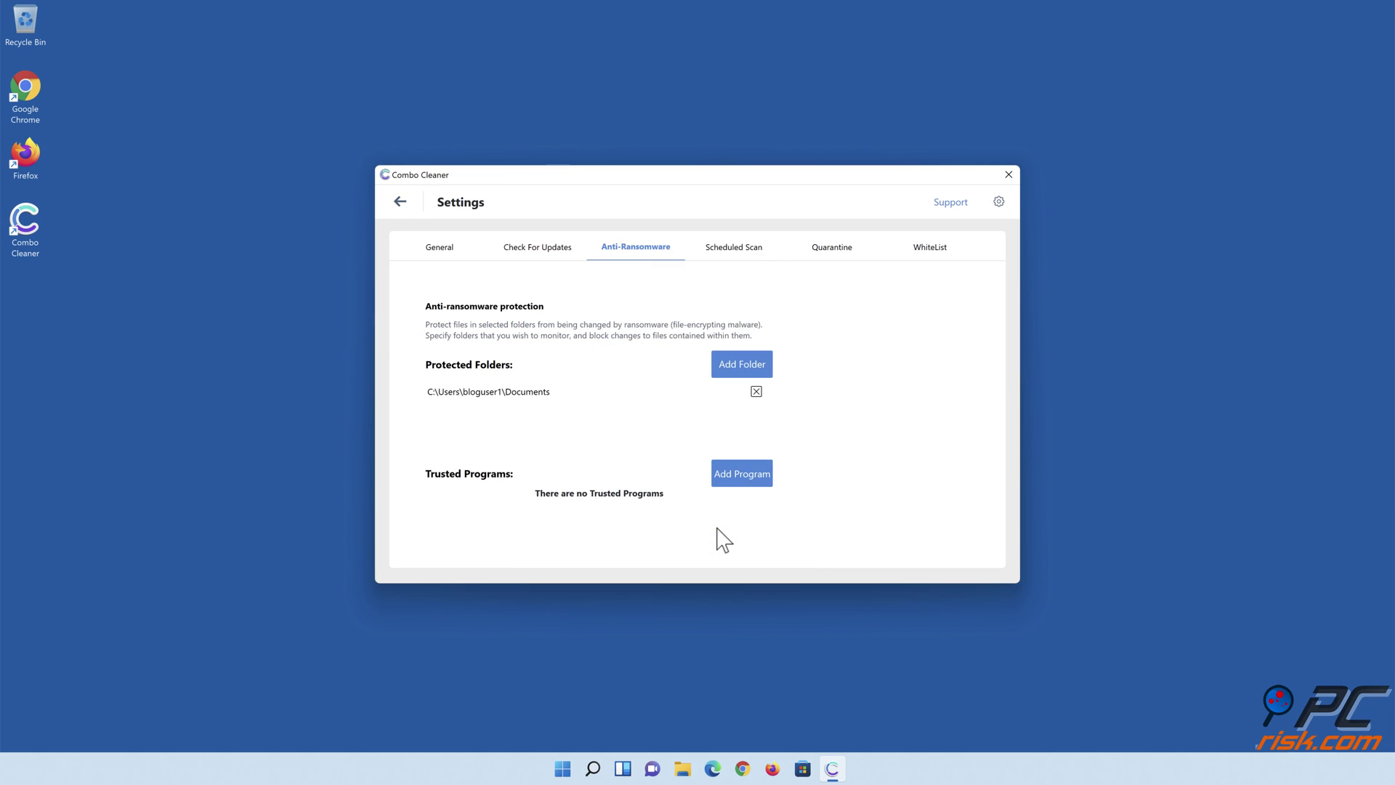
left_click(402, 203)
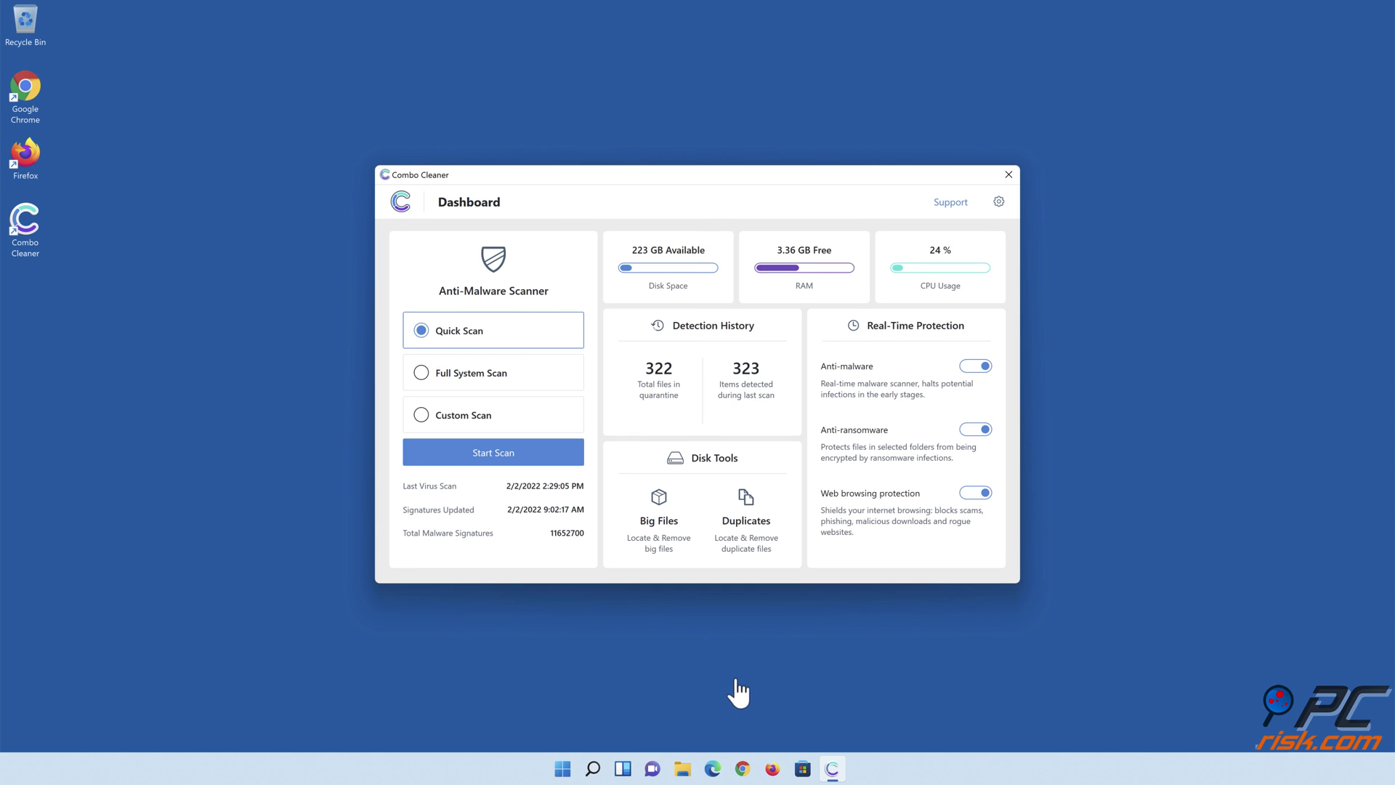
- Enable web browsing protection on the Dashboard, then close Combo Cleaner
left_click(708, 688)
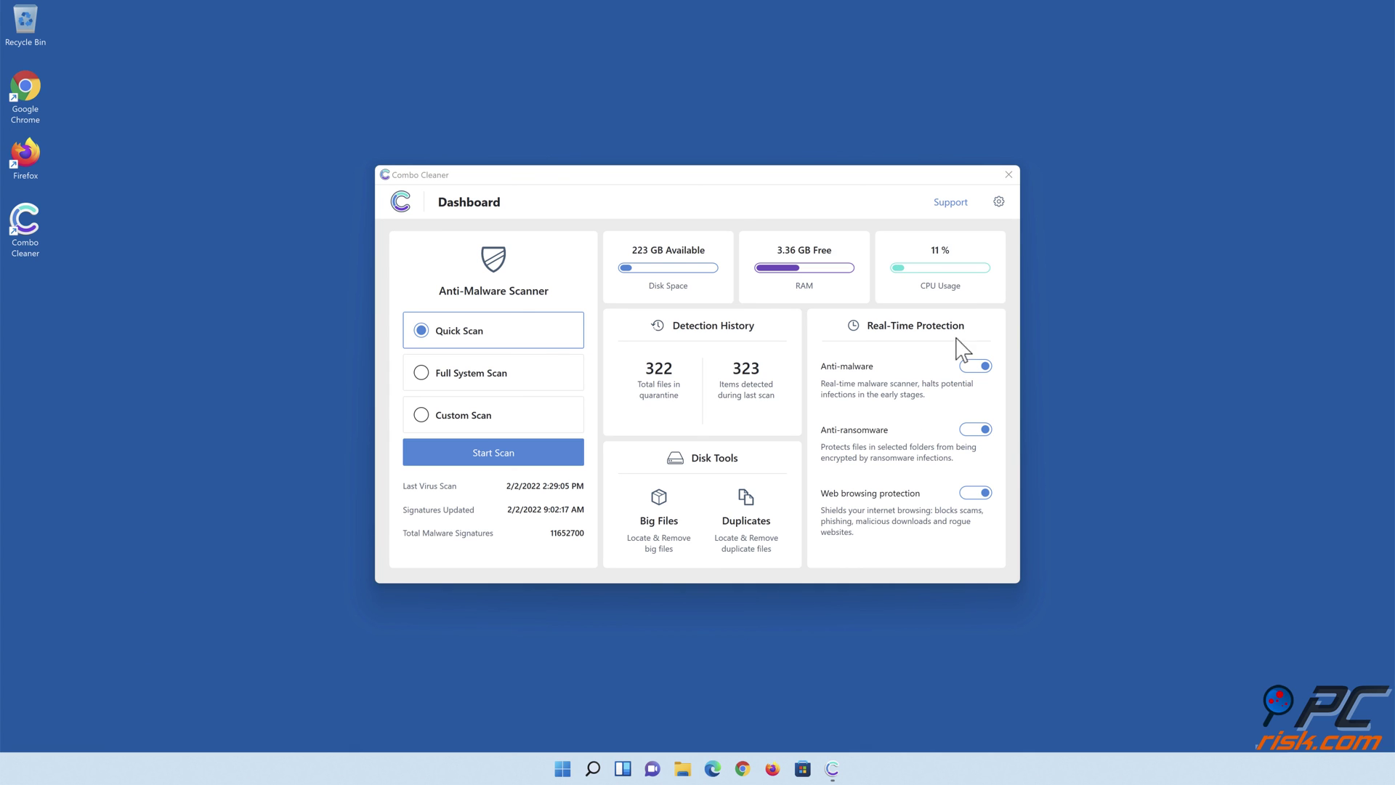
left_click(1008, 175)
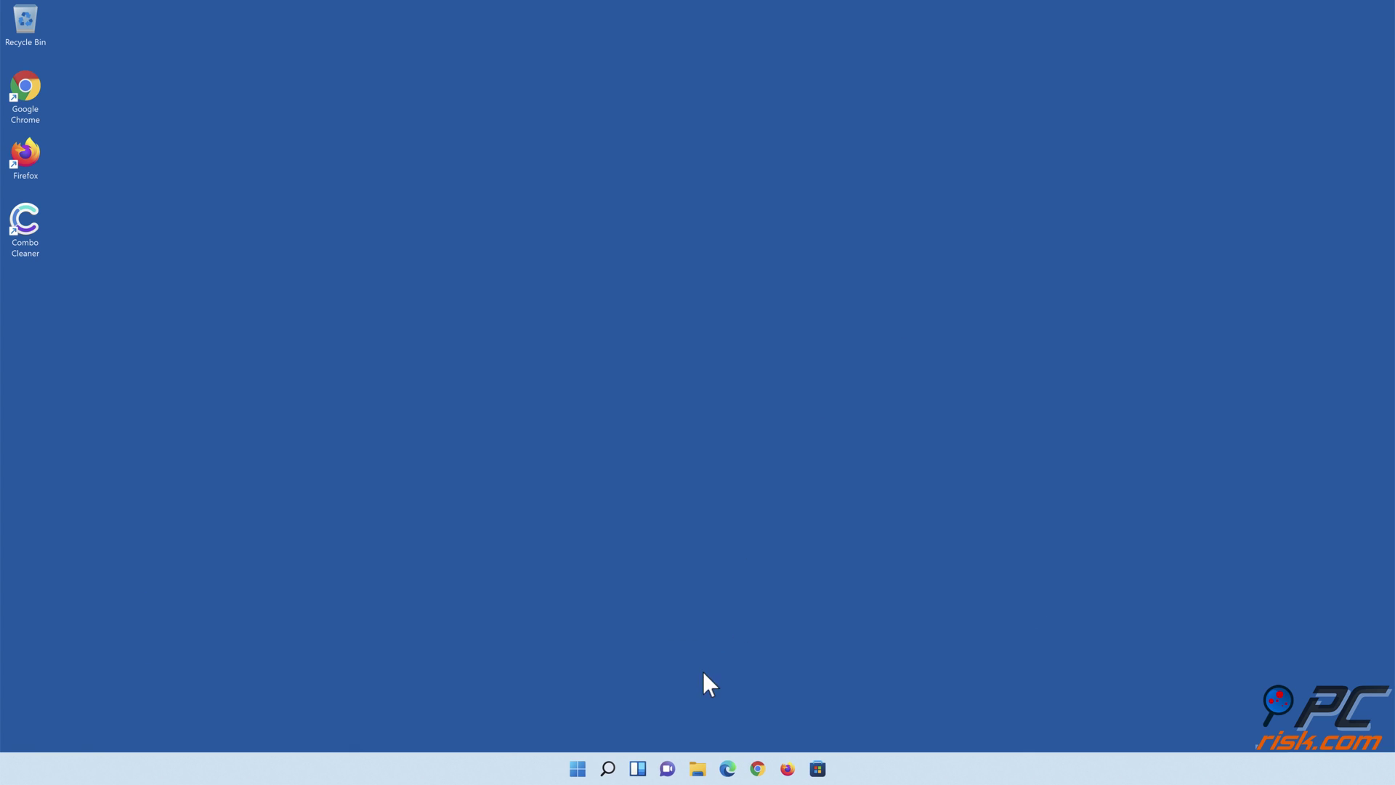